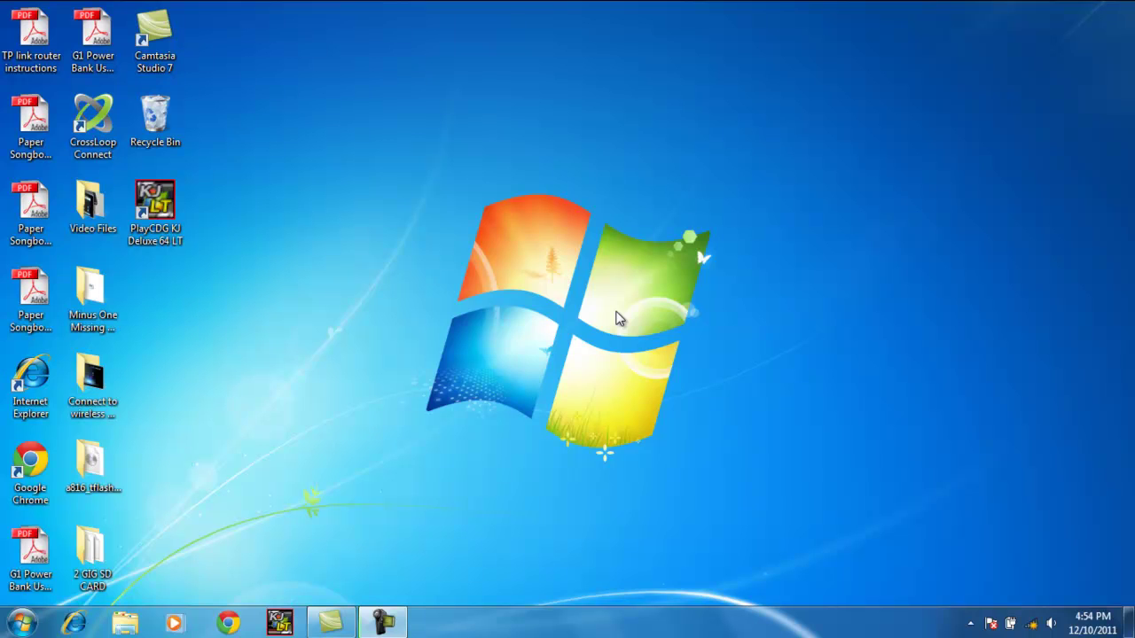
Join the TP_LINK_A7003B wireless network from the tray flyout, skipping router setup
{"action": "left_click", "coordinate": [1033, 625]}
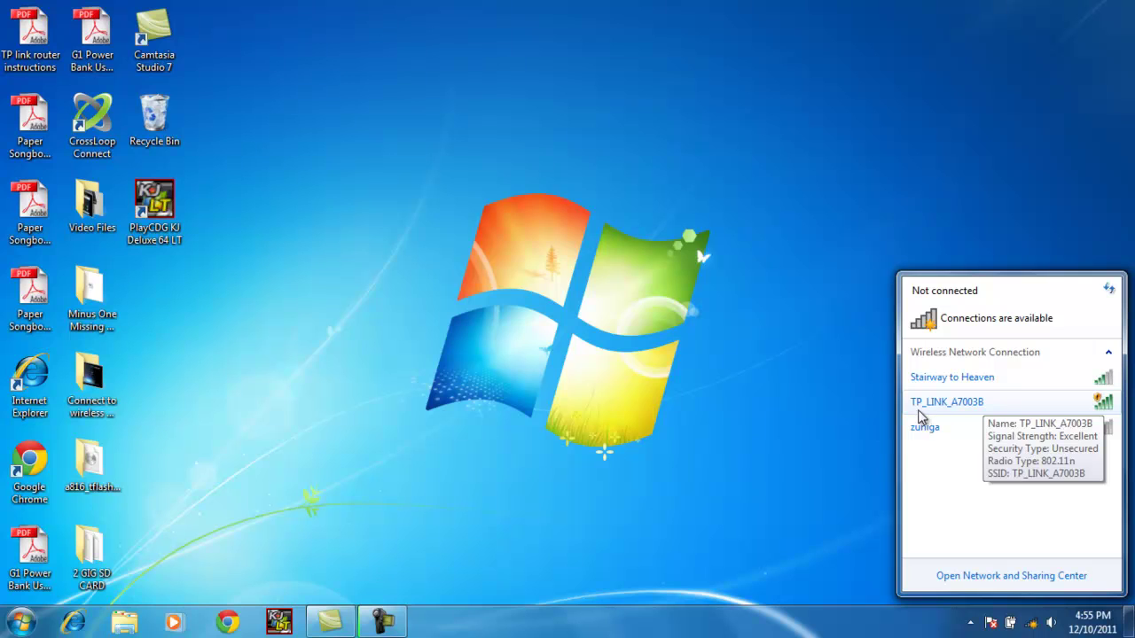
{"action": "left_click", "coordinate": [991, 408]}
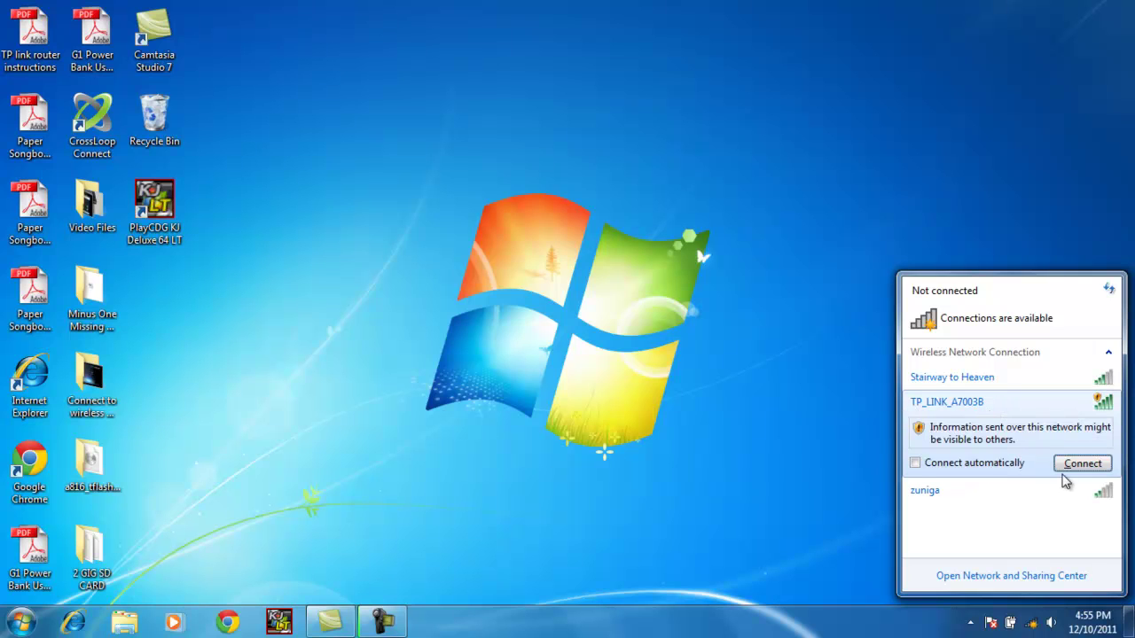
{"action": "left_click", "coordinate": [1072, 465]}
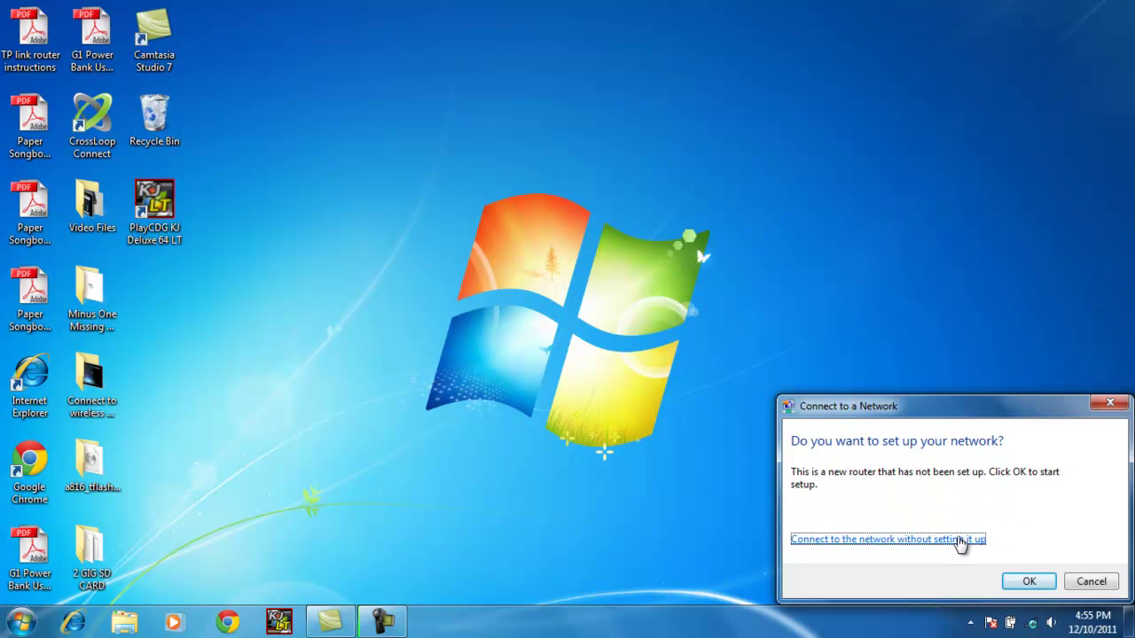
{"action": "left_click", "coordinate": [957, 541]}
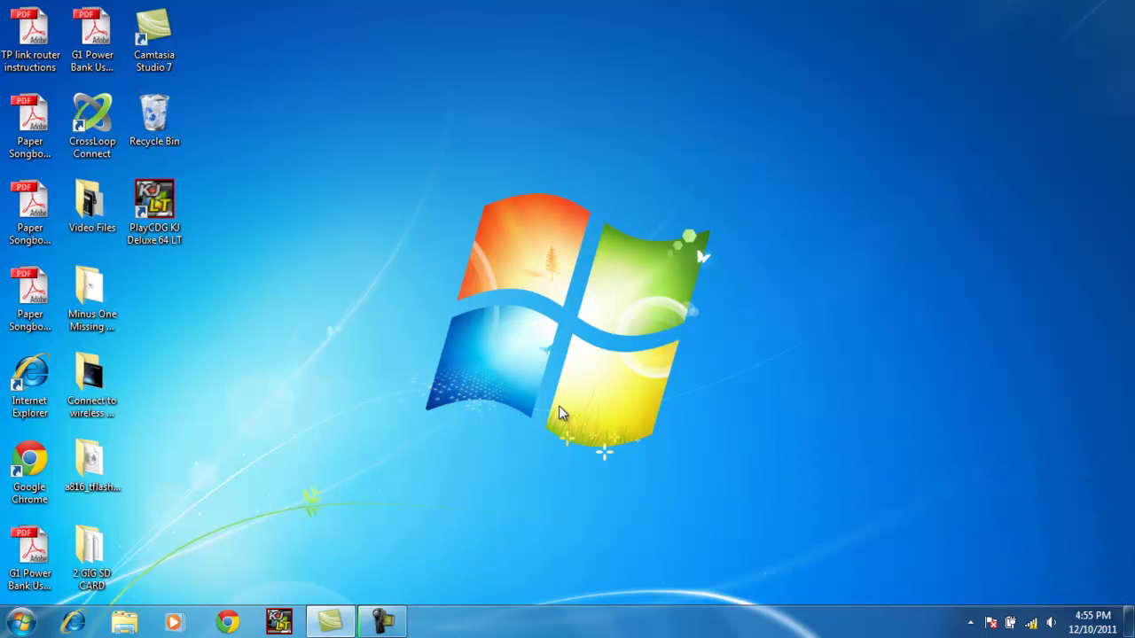
{"action": "mouse_move", "coordinate": [1033, 624]}
In Internet Explorer, go to 192.168.1.1 and sign in with the router's admin username and password
{"action": "left_click", "coordinate": [74, 623]}
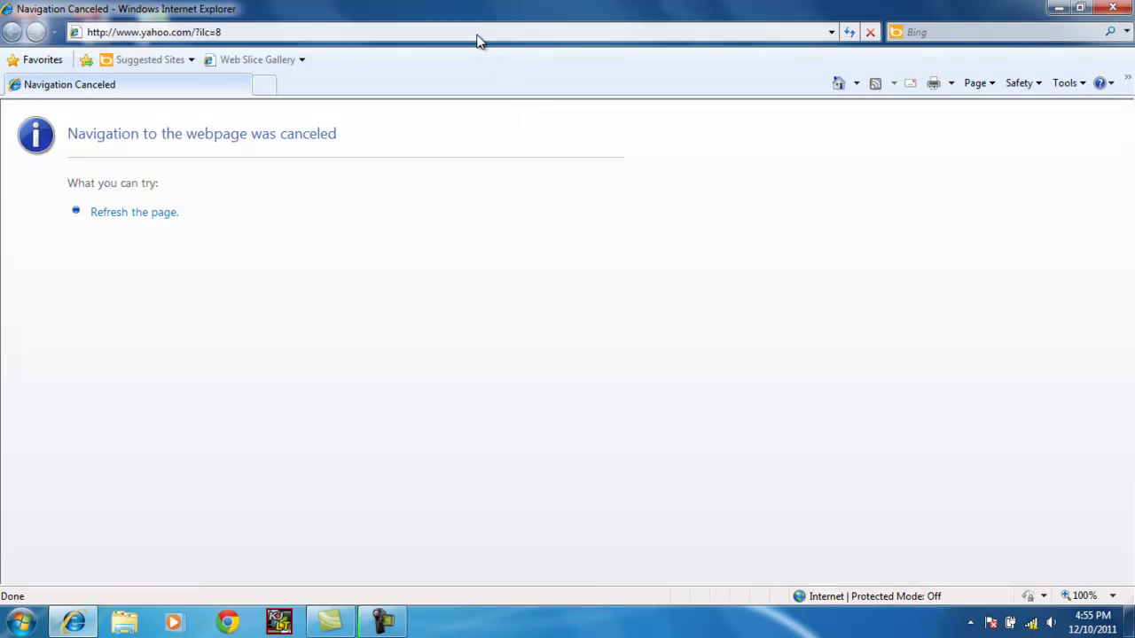
{"action": "left_click", "coordinate": [477, 33]}
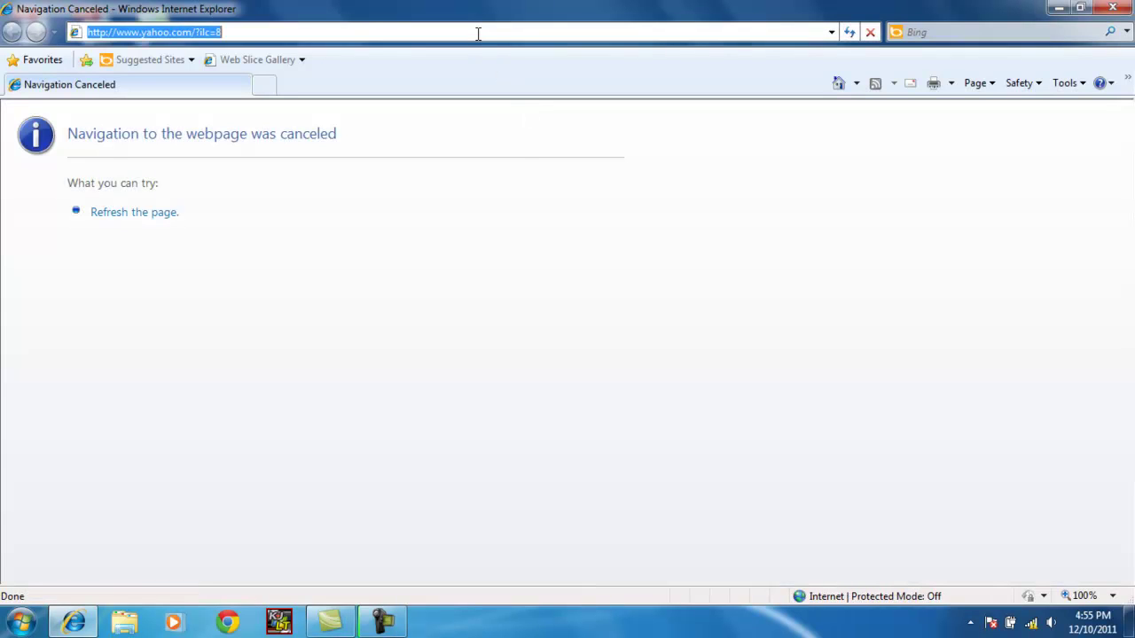
{"action": "type", "text": "19"}
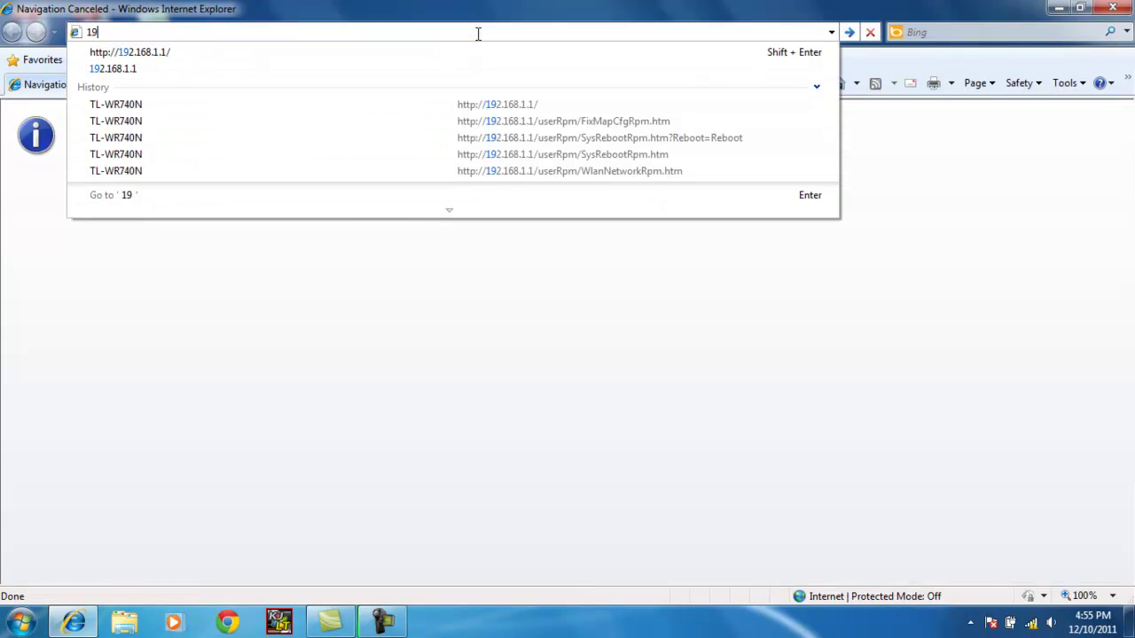
{"action": "type", "text": "2.16"}
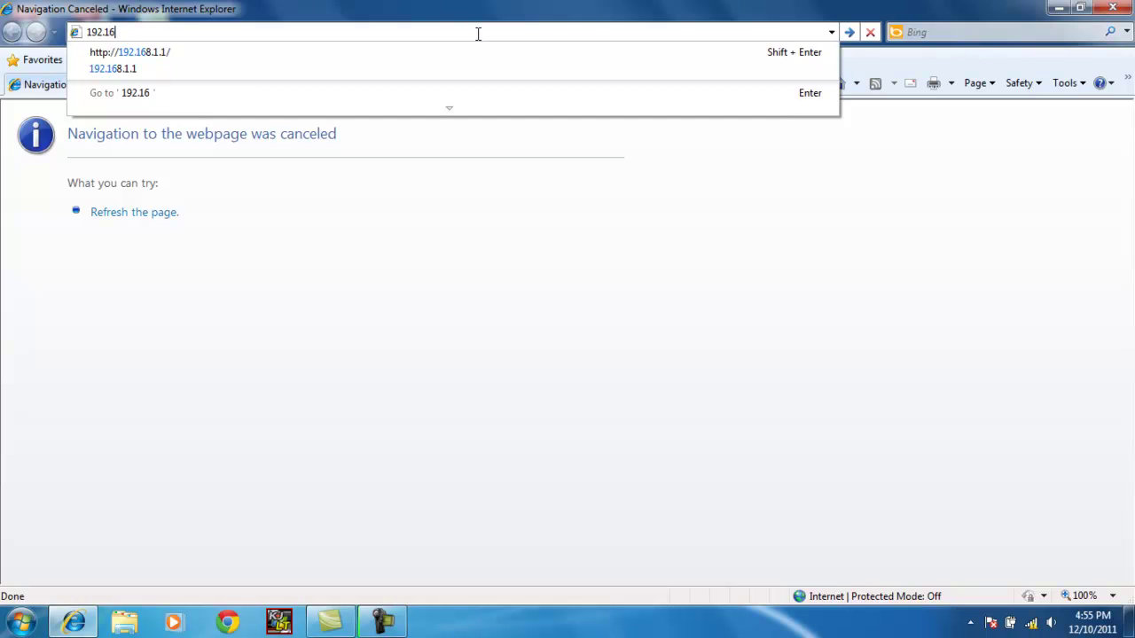
{"action": "type", "text": "8.1.1"}
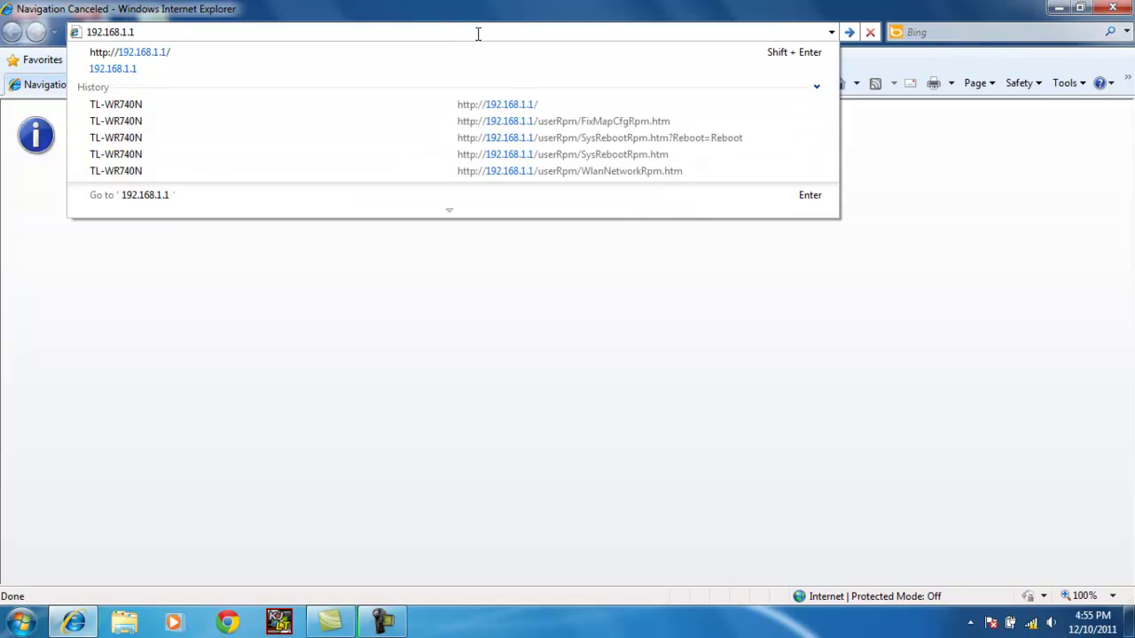
{"action": "key", "text": "Return"}
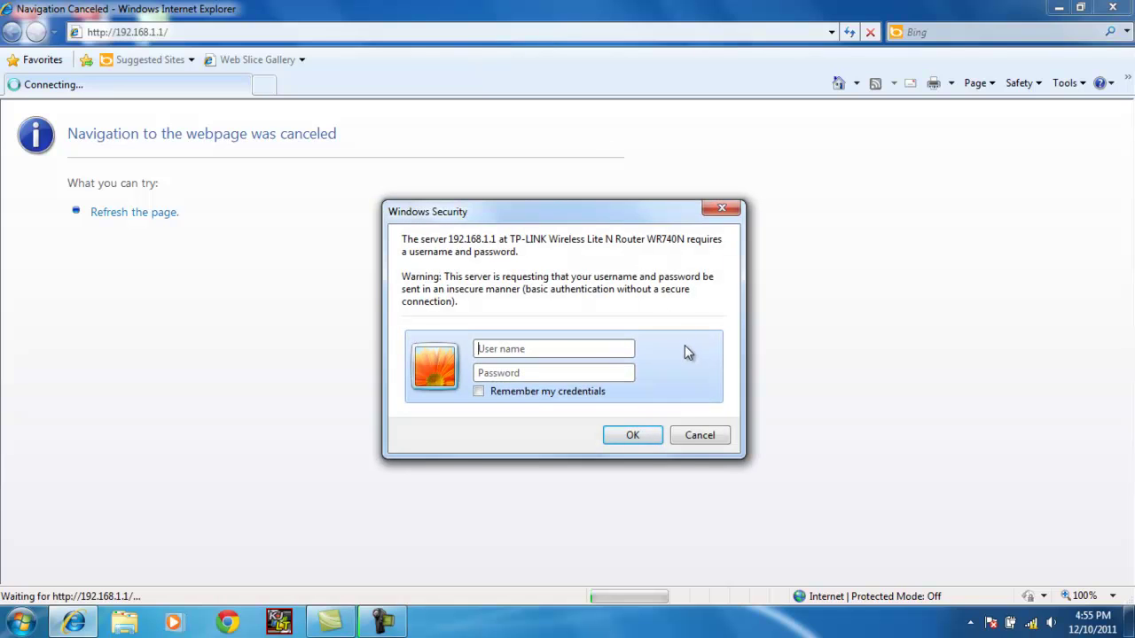
{"action": "type", "text": "adm"}
{"action": "type", "text": "admin"}
{"action": "key", "text": "Return"}
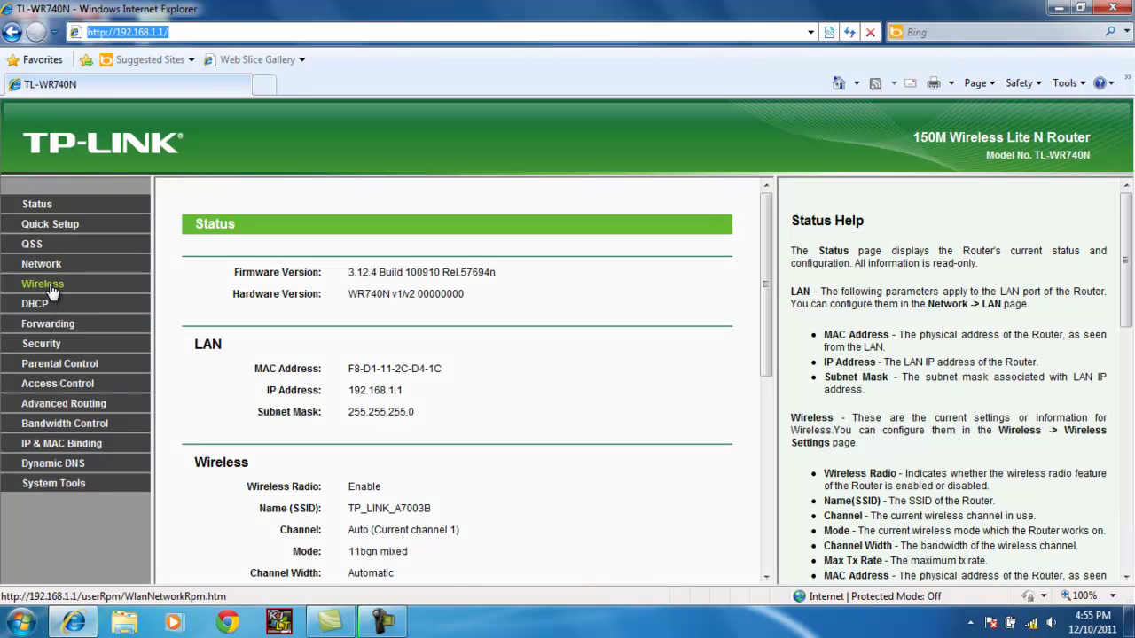
Rename the SSID from TP_LINK_A7003B to 'CAVS NETWORK', set channel 10, and save
{"action": "left_click", "coordinate": [50, 285]}
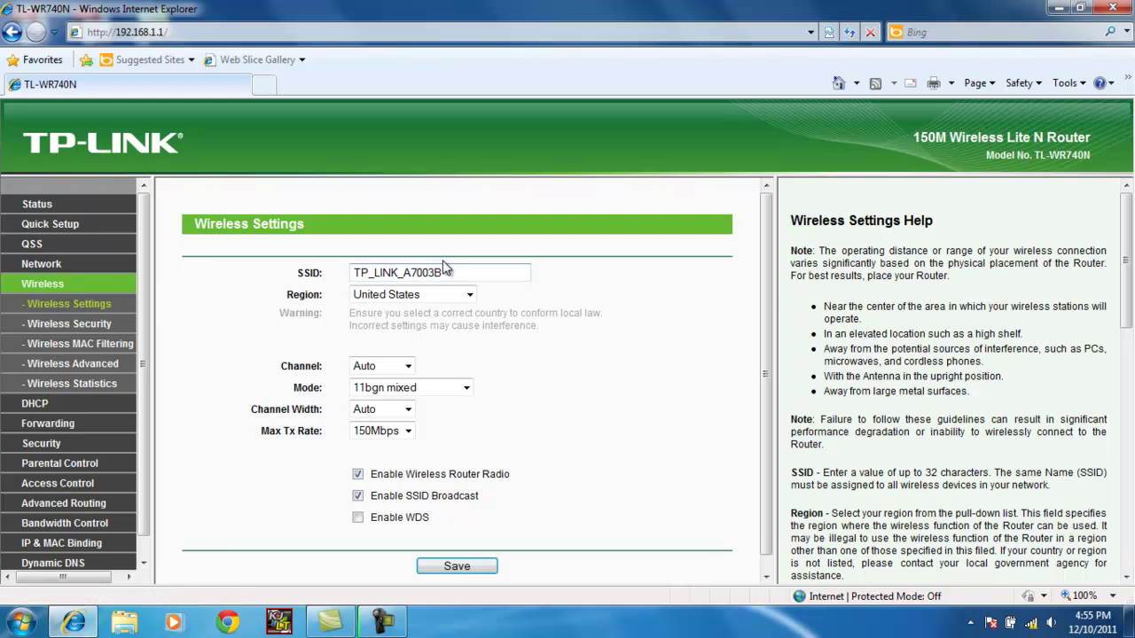
{"action": "left_click_drag", "start_coordinate": [441, 272], "coordinate": [326, 274]}
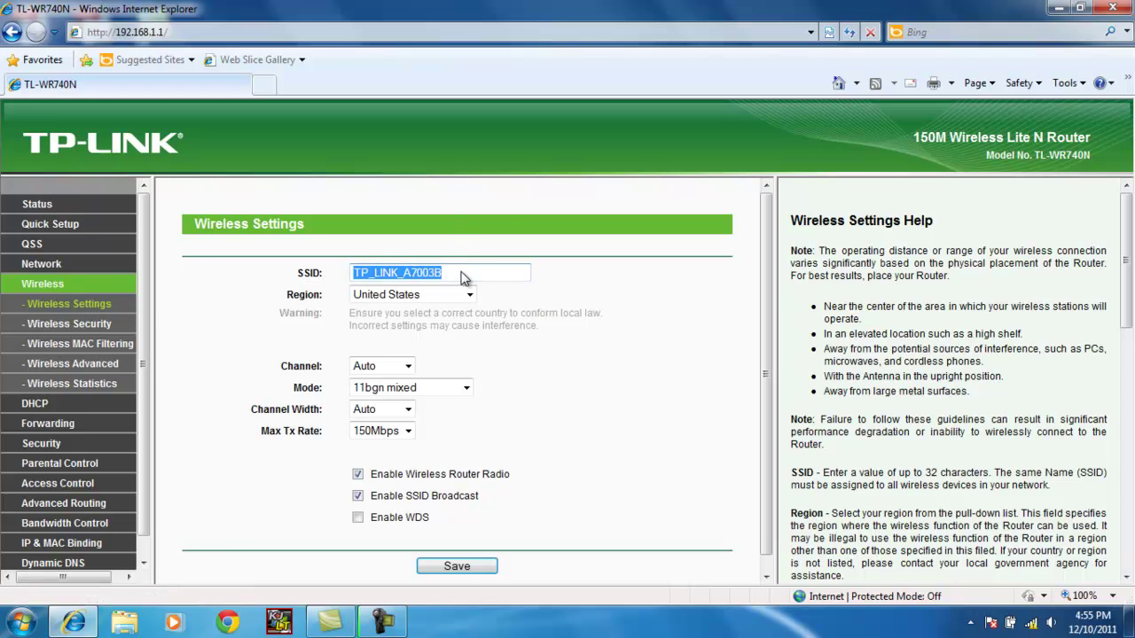
{"action": "type", "text": "CA"}
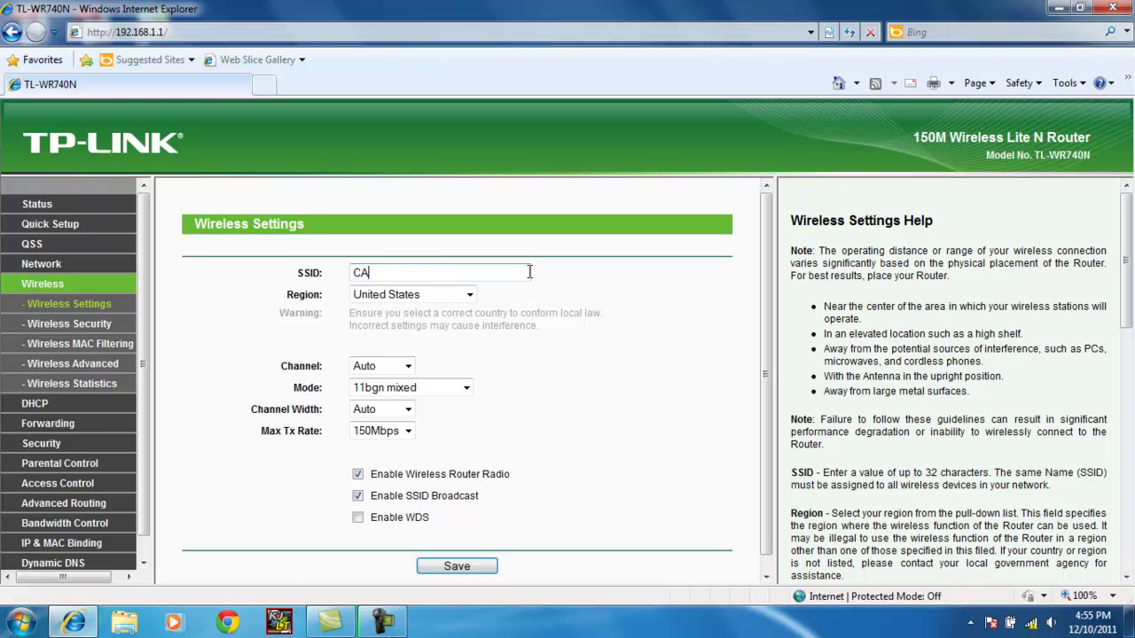
{"action": "type", "text": "VS NETWORK"}
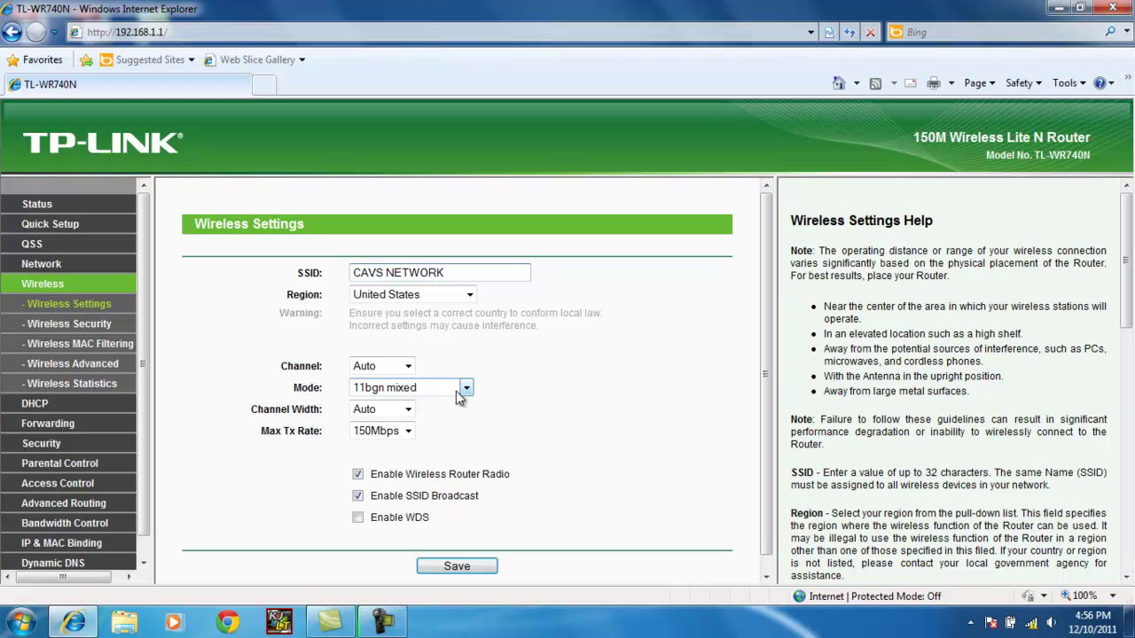
{"action": "left_click", "coordinate": [401, 366]}
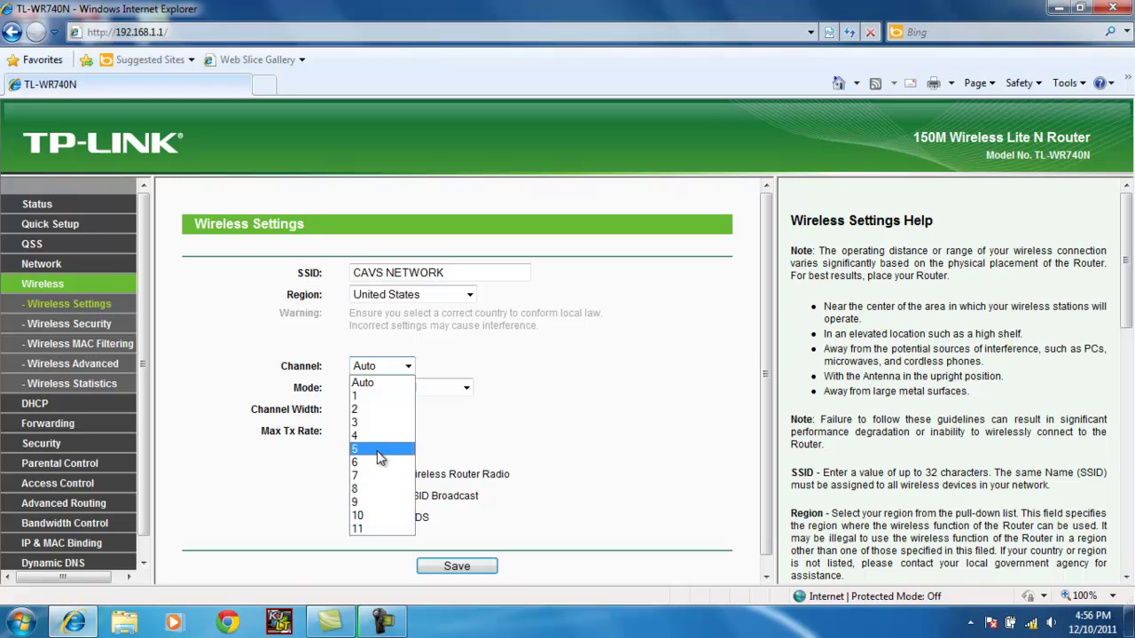
{"action": "left_click", "coordinate": [381, 518]}
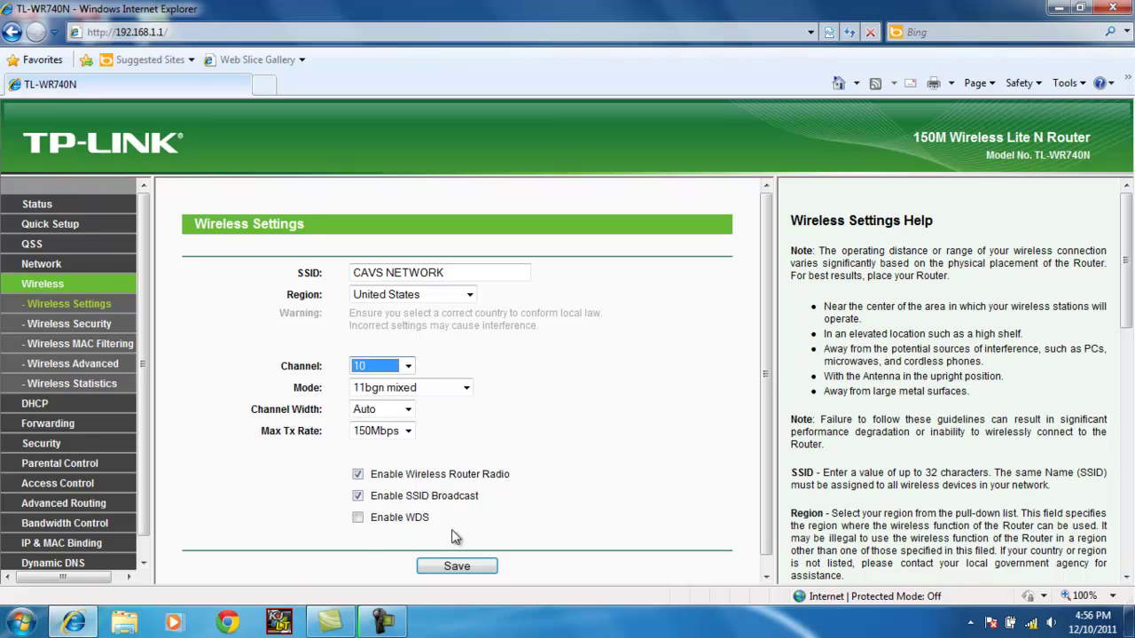
{"action": "left_click", "coordinate": [457, 569]}
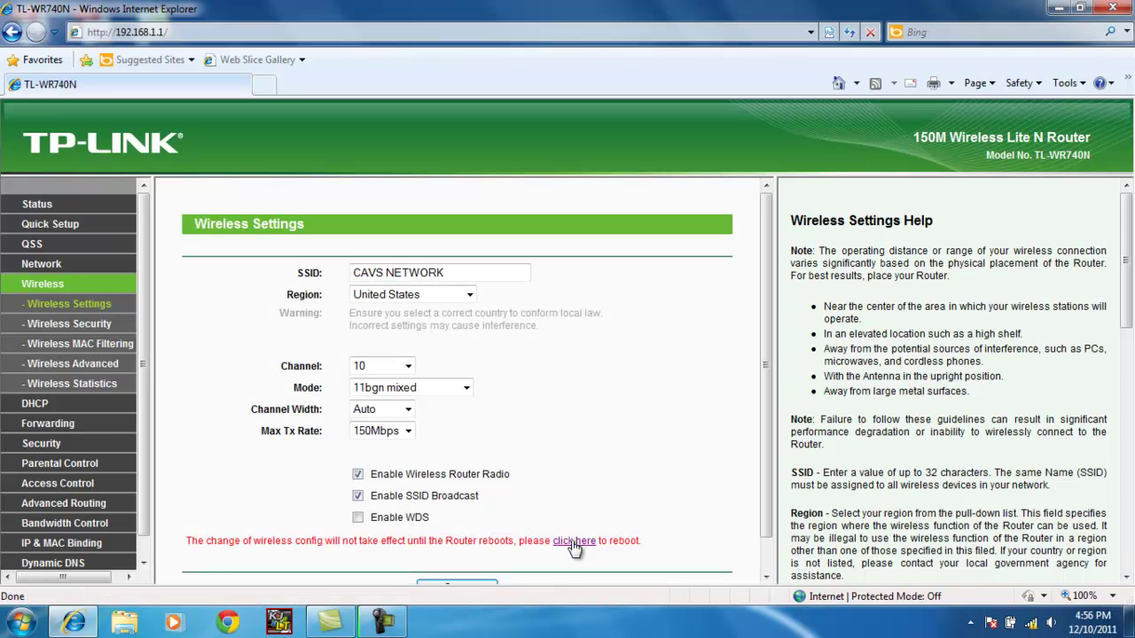
Reboot the router from the reboot-required notice and confirm the restart
{"action": "left_click", "coordinate": [573, 541]}
{"action": "left_click", "coordinate": [415, 301]}
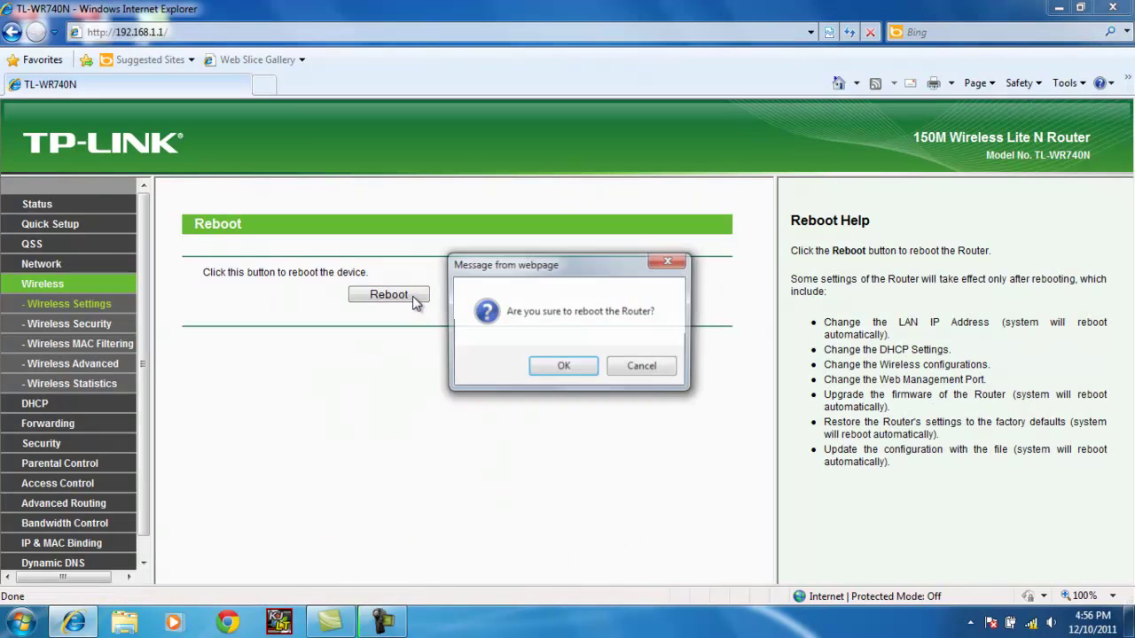
{"action": "left_click", "coordinate": [561, 367]}
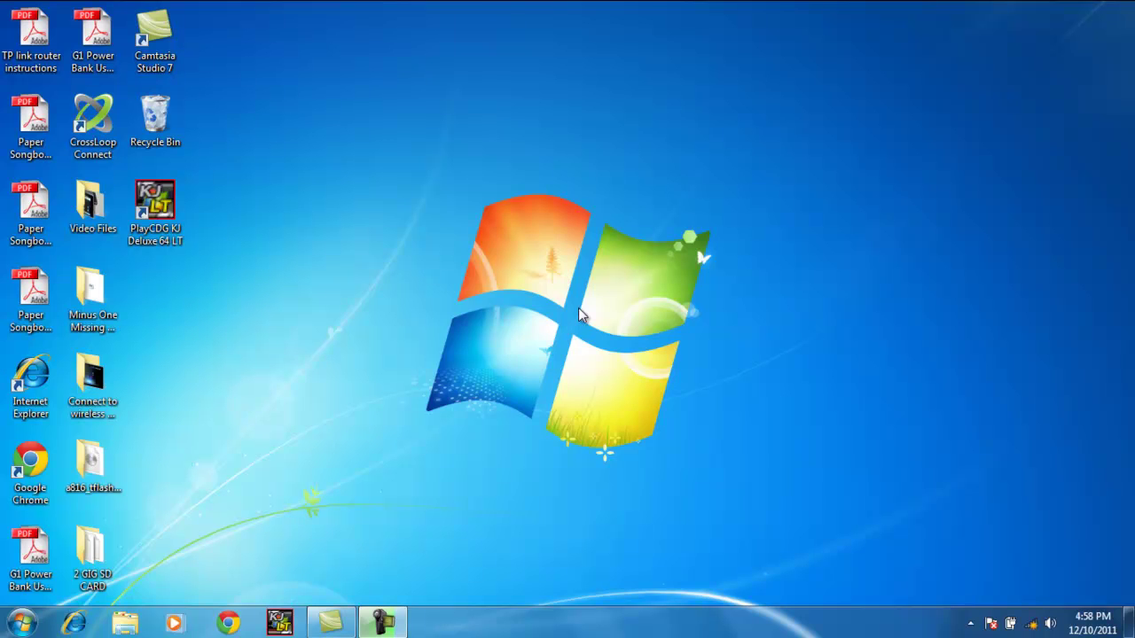
Join the 'CAVS NETWORK' wireless network from the tray flyout without router setup
{"action": "left_click", "coordinate": [1031, 623]}
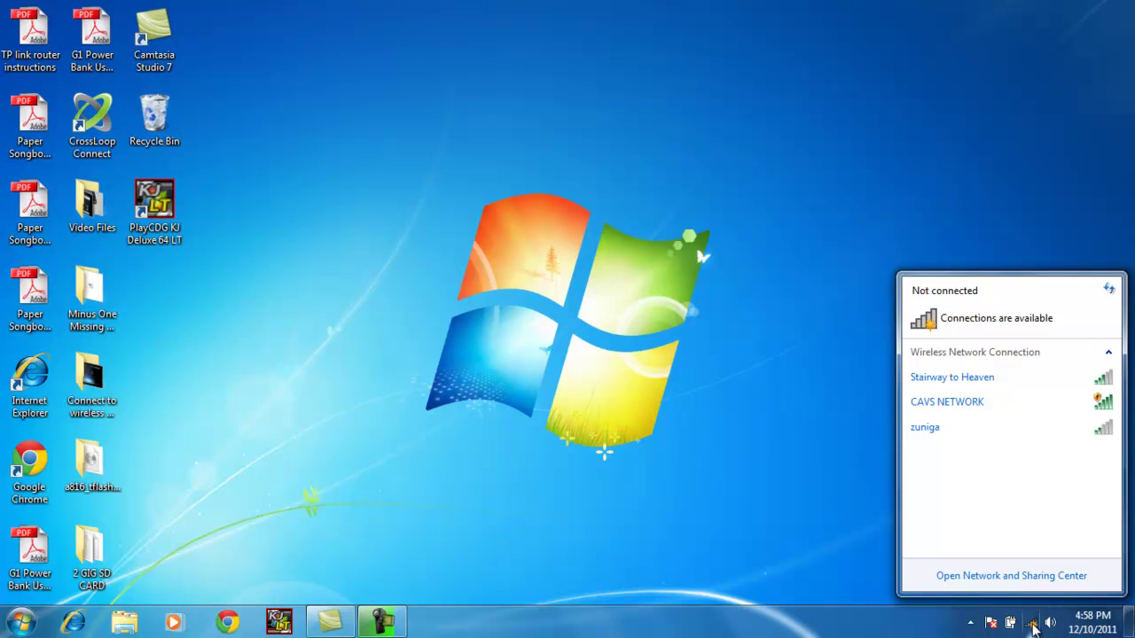
{"action": "mouse_move", "coordinate": [987, 406]}
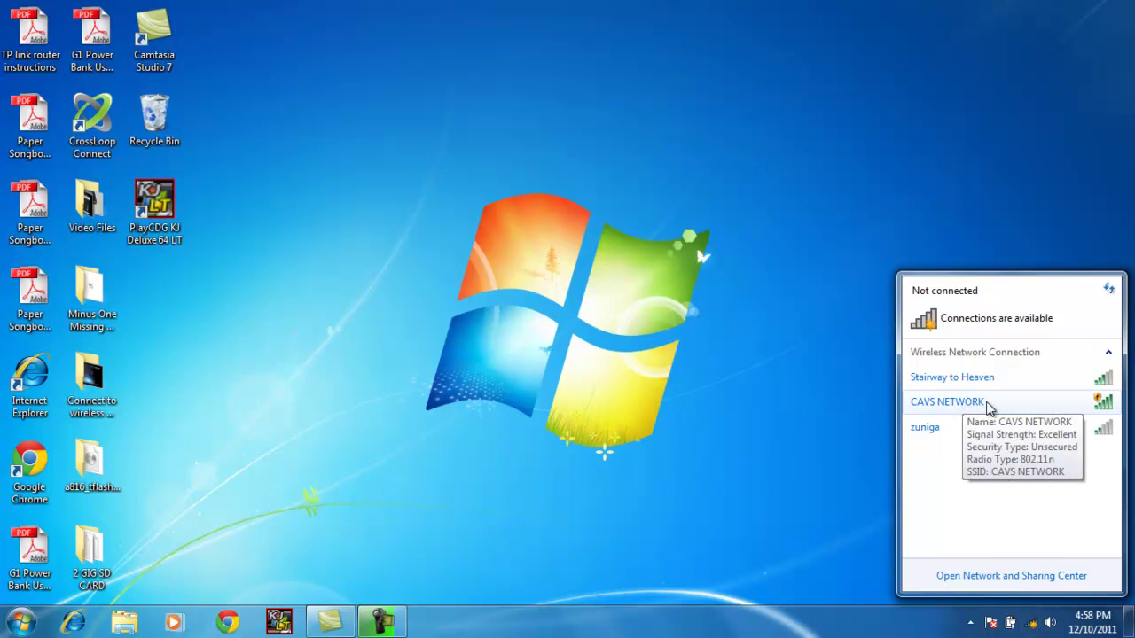
{"action": "left_click", "coordinate": [989, 405]}
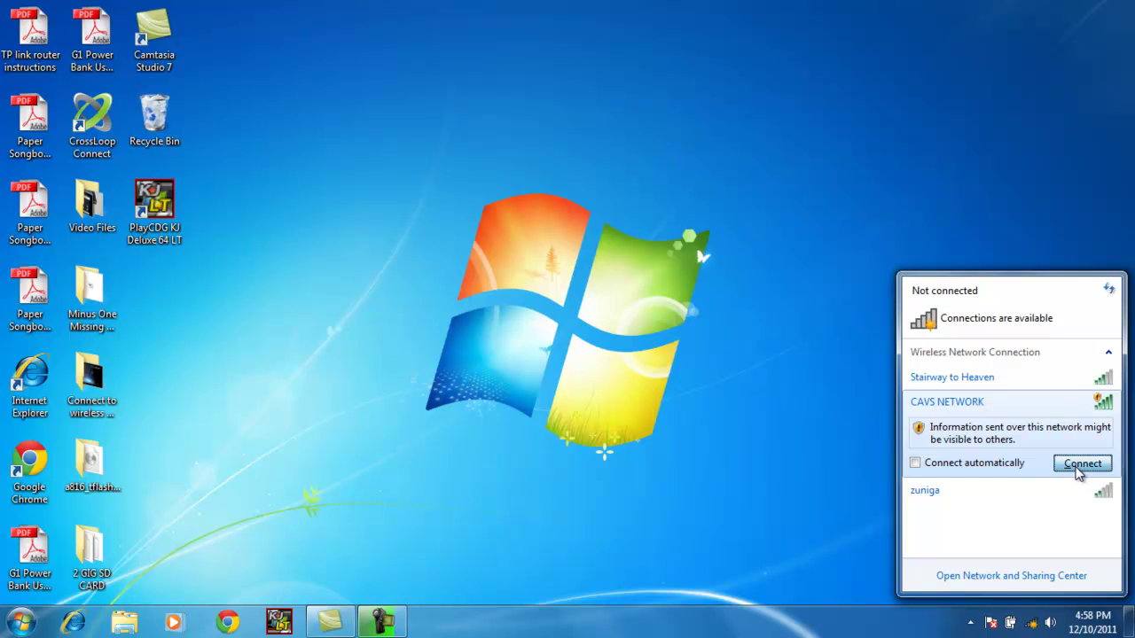
{"action": "left_click", "coordinate": [1080, 467]}
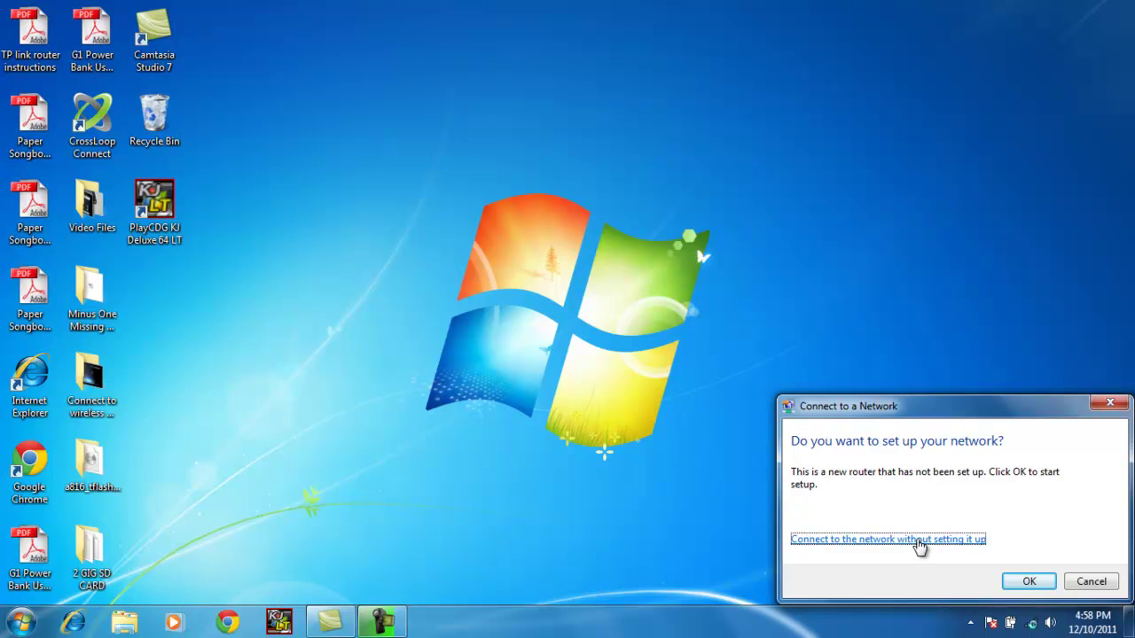
{"action": "left_click", "coordinate": [918, 541]}
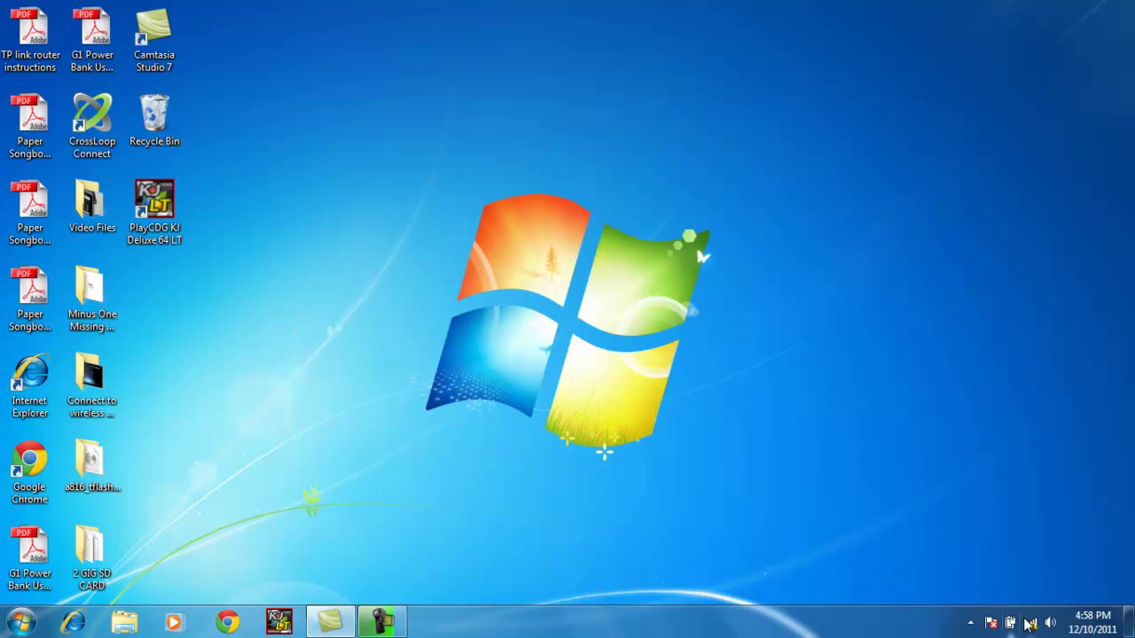
{"action": "mouse_move", "coordinate": [1031, 625]}
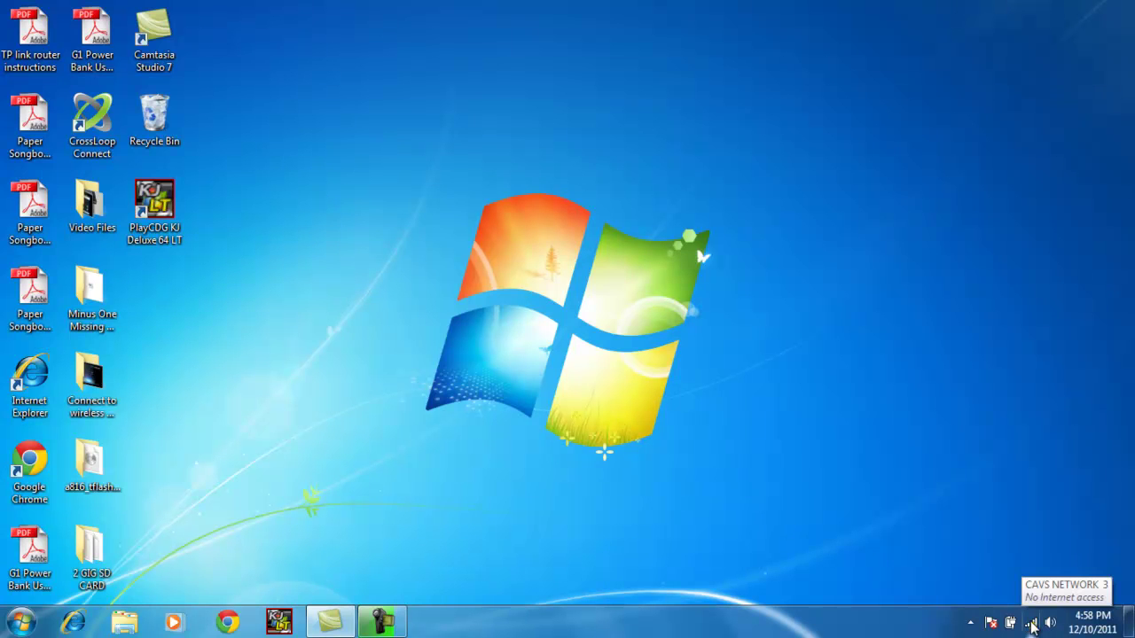
Open 192.168.1.1 in Internet Explorer and enter the router's username and password
{"action": "left_click", "coordinate": [89, 612]}
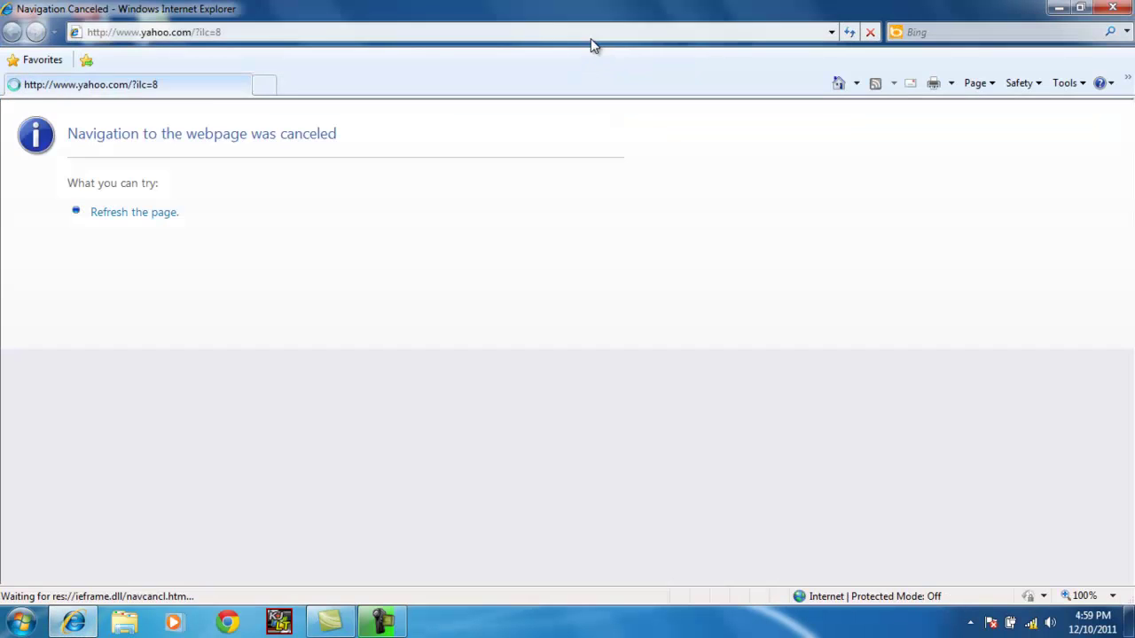
{"action": "left_click", "coordinate": [593, 32]}
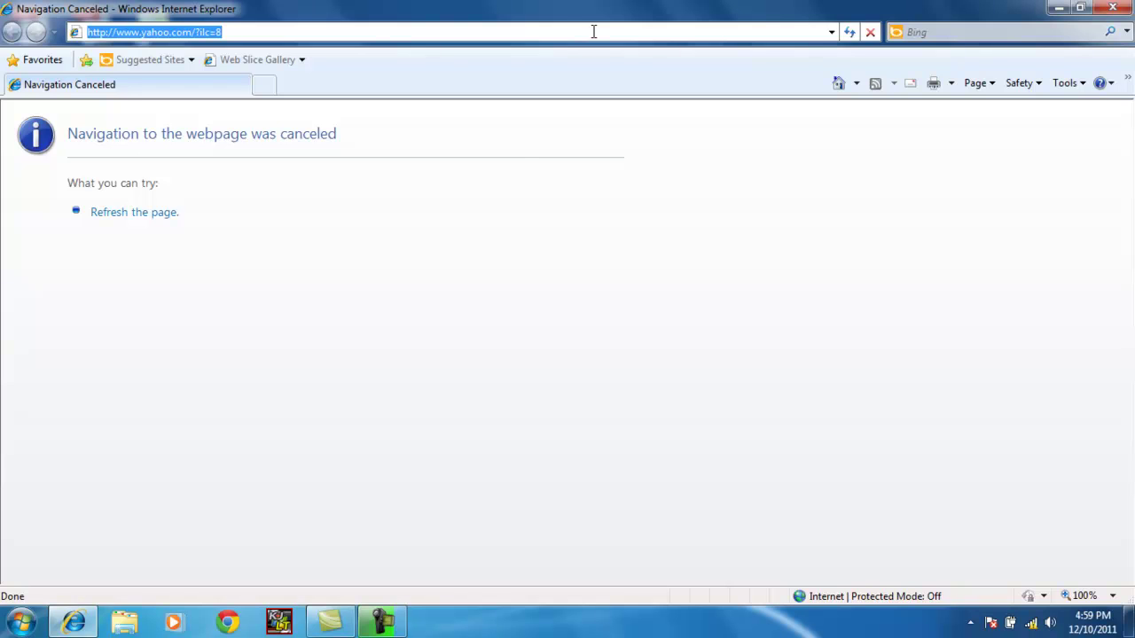
{"action": "type", "text": "192"}
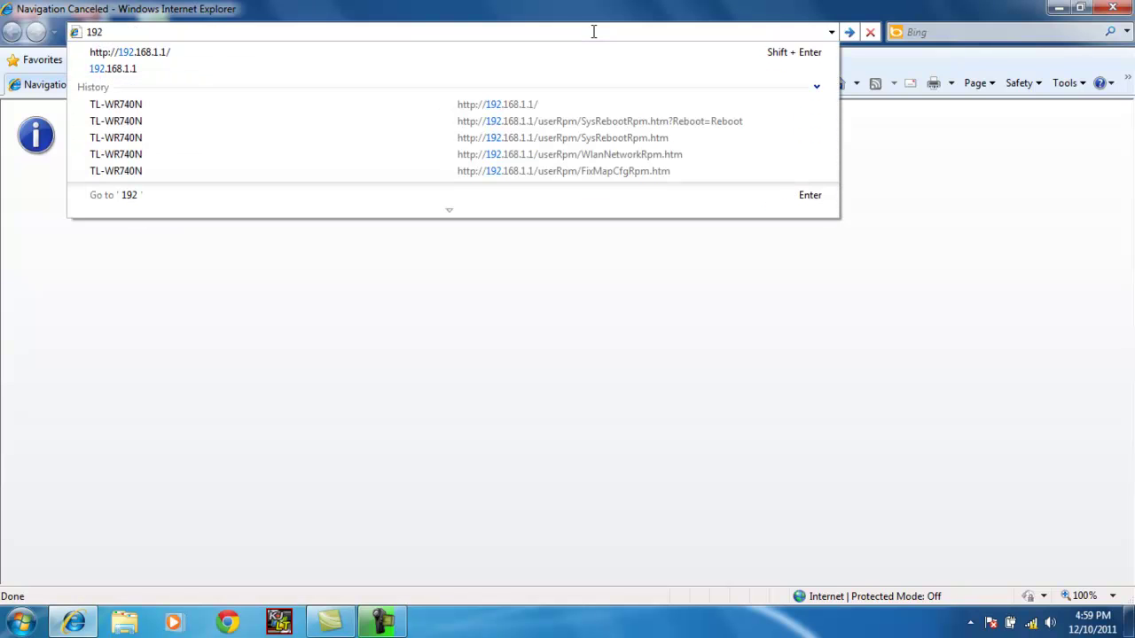
{"action": "type", "text": ".168."}
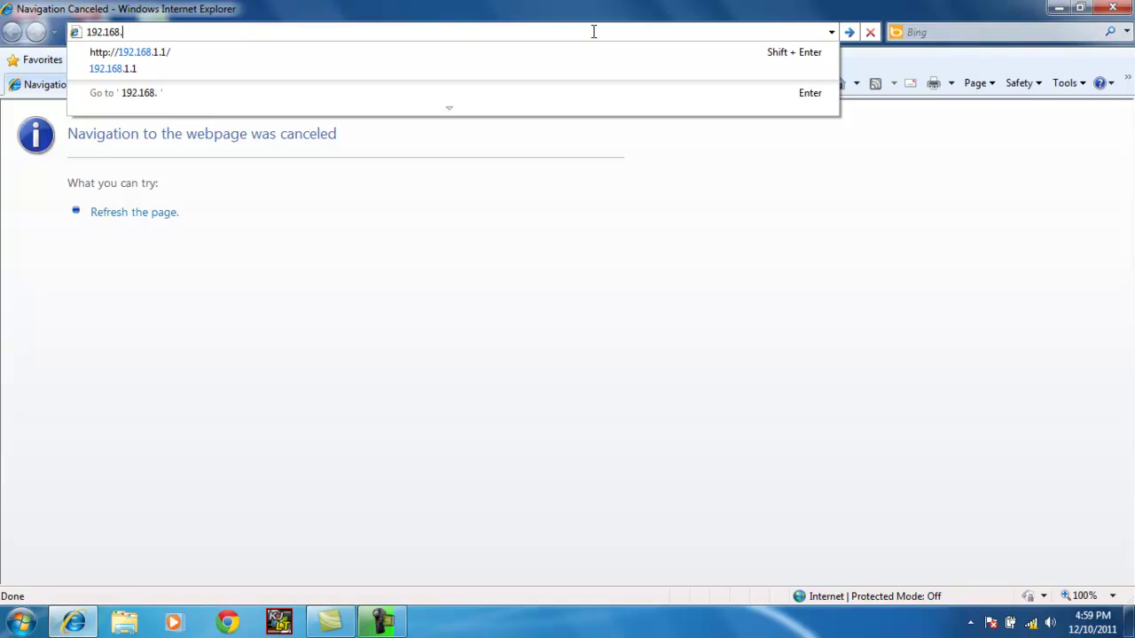
{"action": "type", "text": "1.1"}
{"action": "key", "text": "Return"}
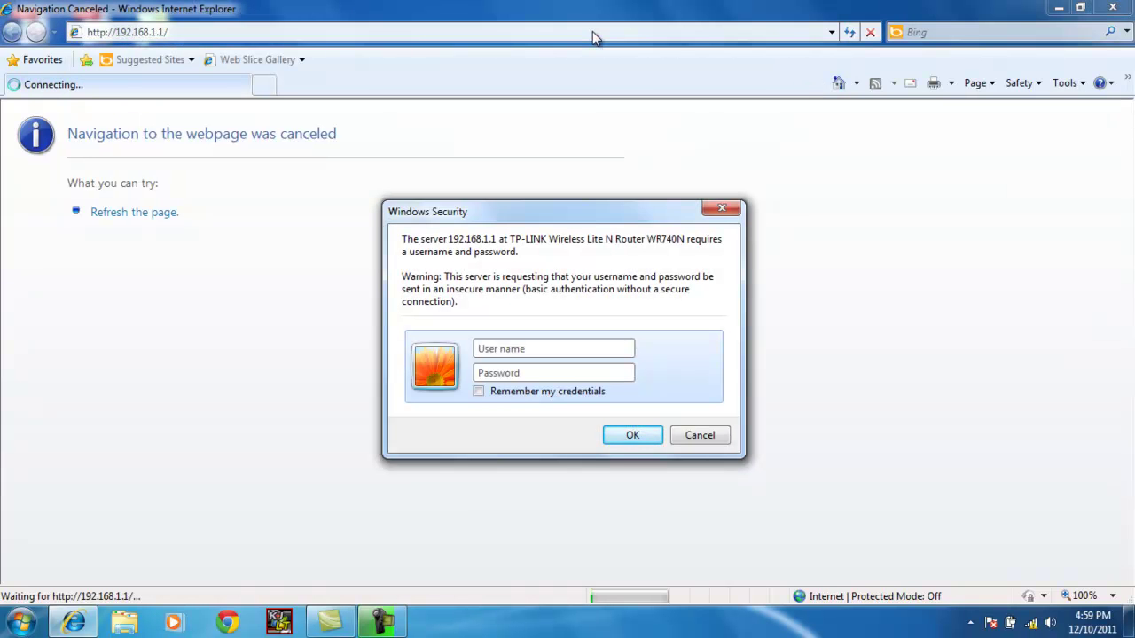
{"action": "type", "text": "admin"}
{"action": "key", "text": "Tab"}
{"action": "type", "text": "admin"}
{"action": "left_click", "coordinate": [592, 31]}
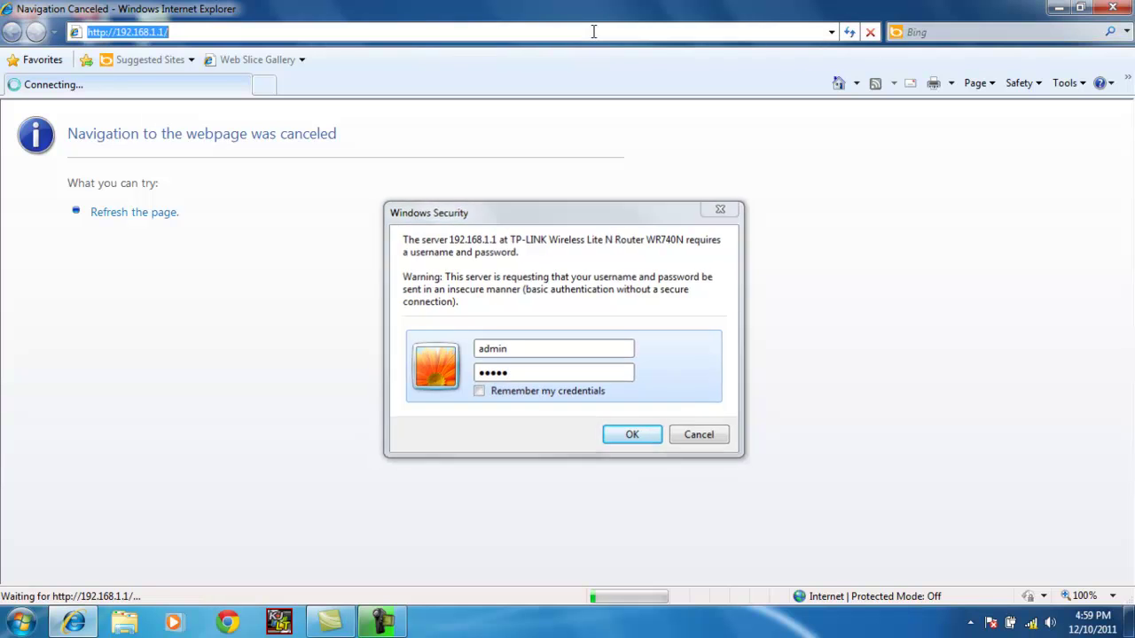
Log in, copy the laptop's MAC from the refreshed DHCP Clients List, then go to Address Reservation
{"action": "key", "text": "Return"}
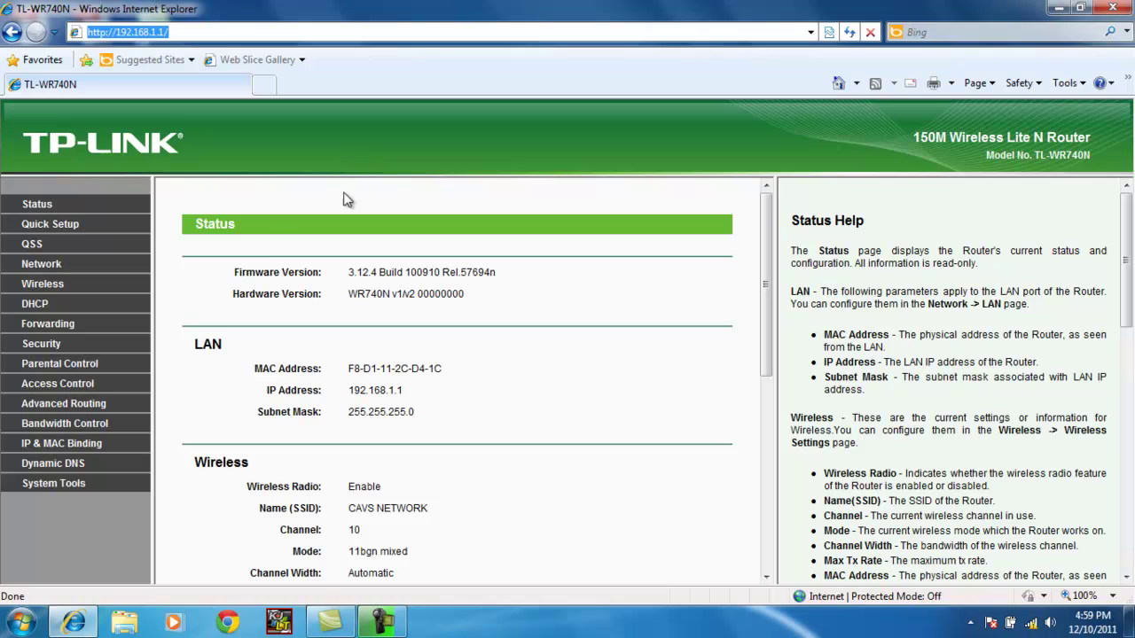
{"action": "left_click", "coordinate": [41, 310]}
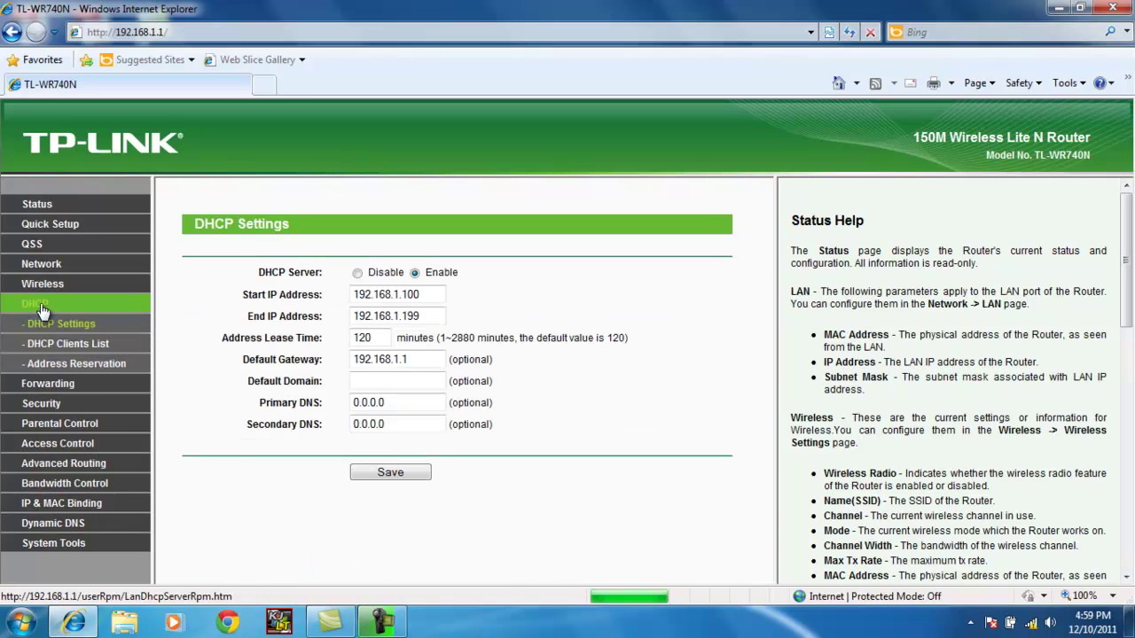
{"action": "left_click", "coordinate": [78, 346]}
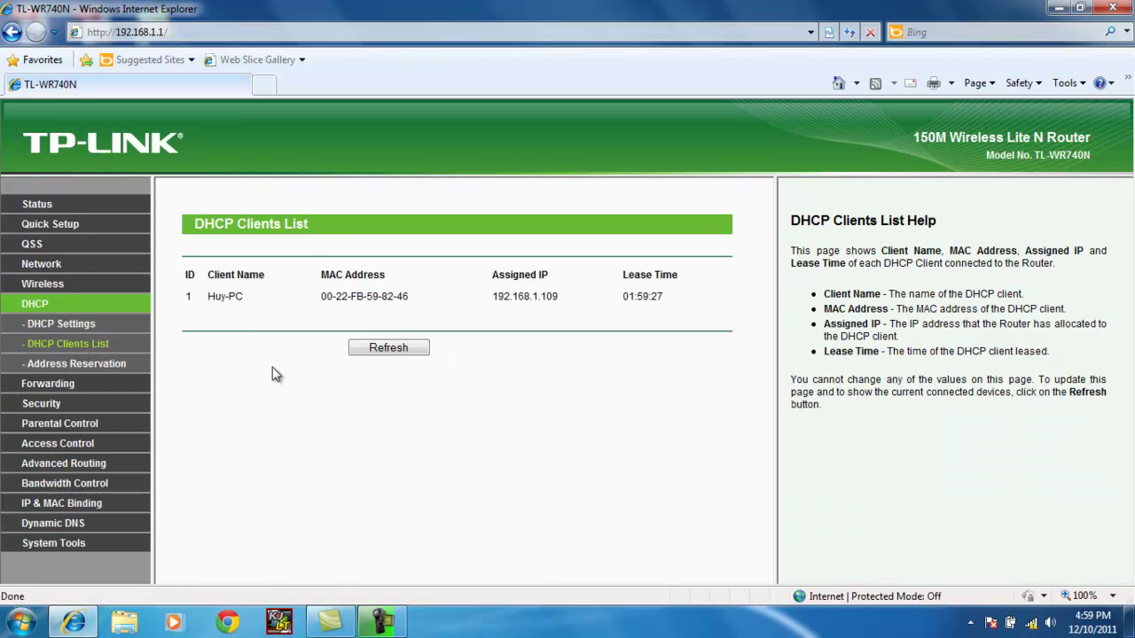
{"action": "left_click", "coordinate": [365, 346]}
{"action": "left_click_drag", "start_coordinate": [408, 300], "coordinate": [325, 303]}
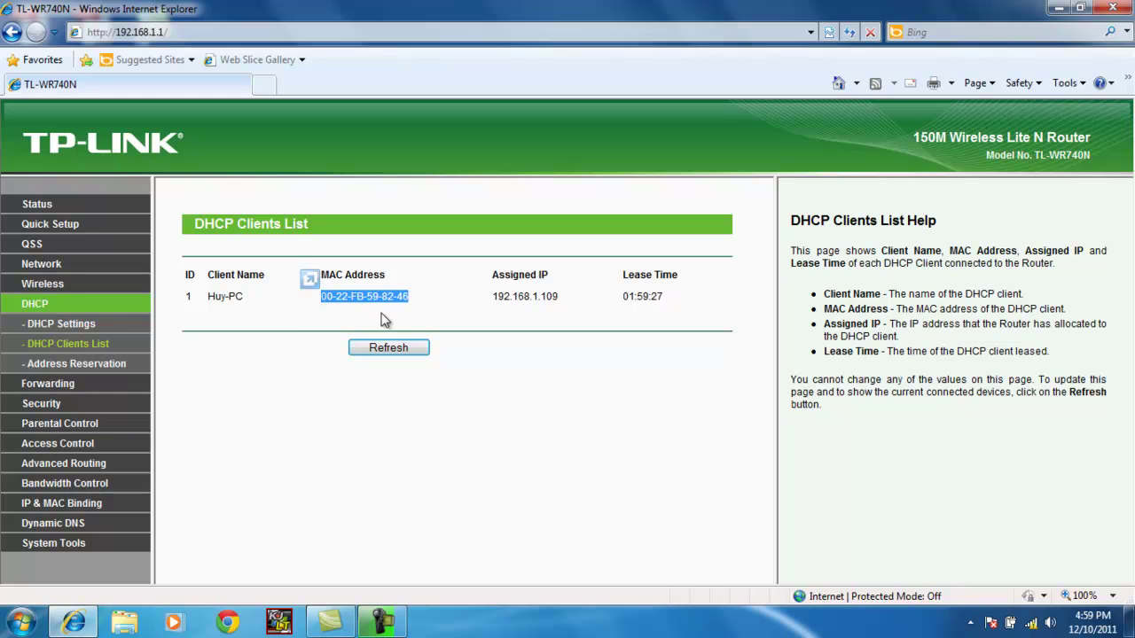
{"action": "left_click", "coordinate": [113, 363]}
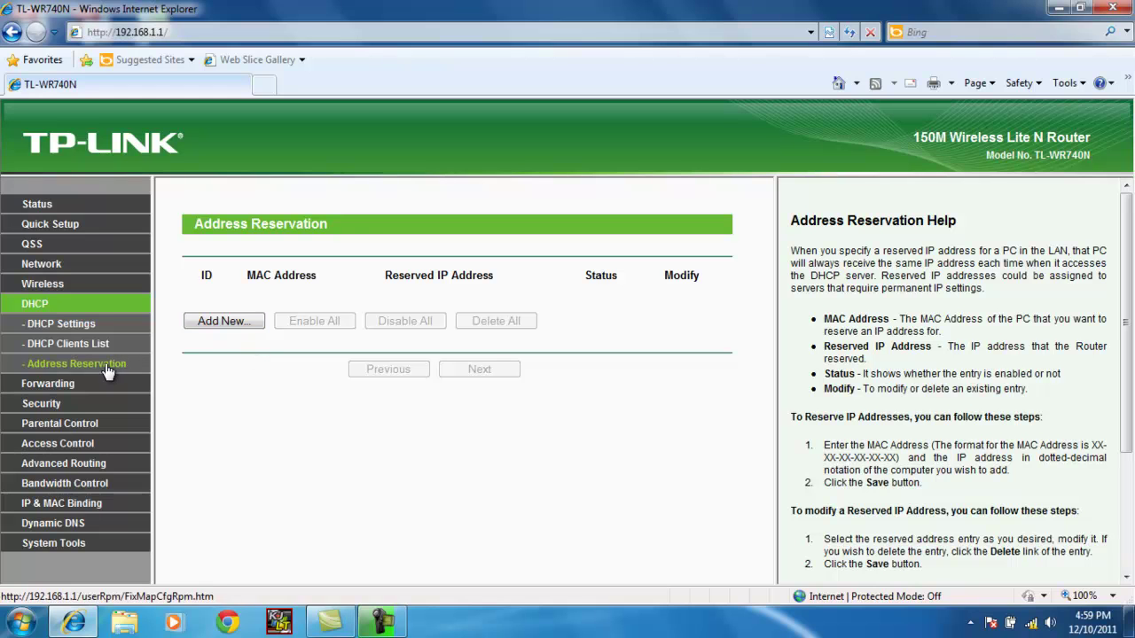
Add a reservation pasting MAC 00-22-FB-59-82-46 with reserved IP 192.168.1.109, save, and acknowledge the notice
{"action": "left_click", "coordinate": [223, 324]}
{"action": "left_click", "coordinate": [389, 274]}
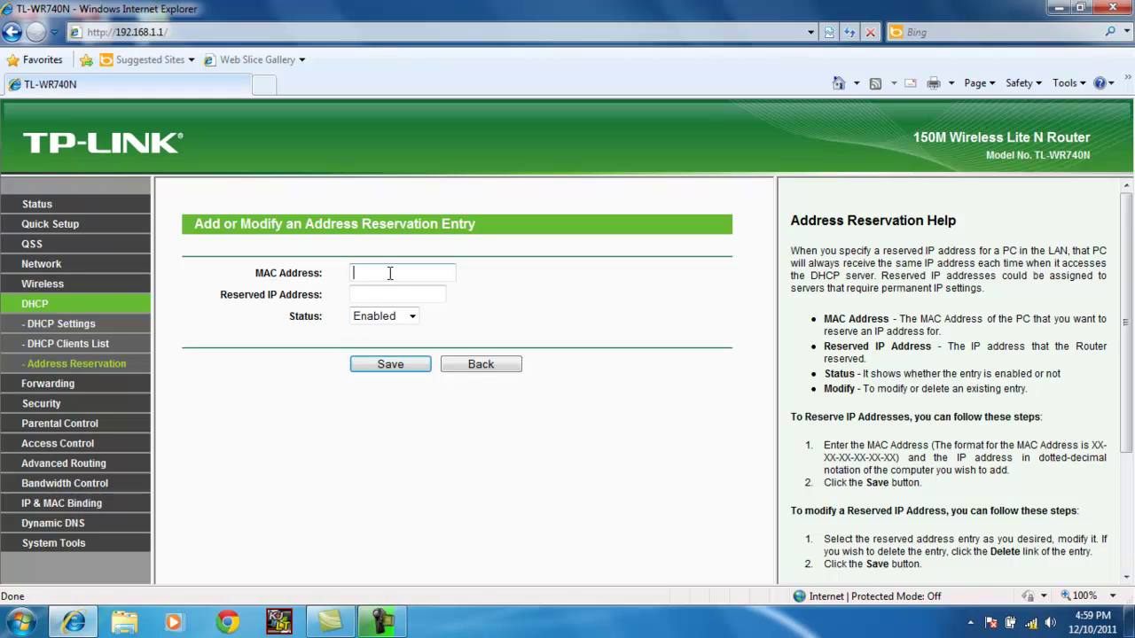
{"action": "type", "text": "00-22-F3-59-82-46"}
{"action": "left_click", "coordinate": [395, 293]}
{"action": "type", "text": "192.168."}
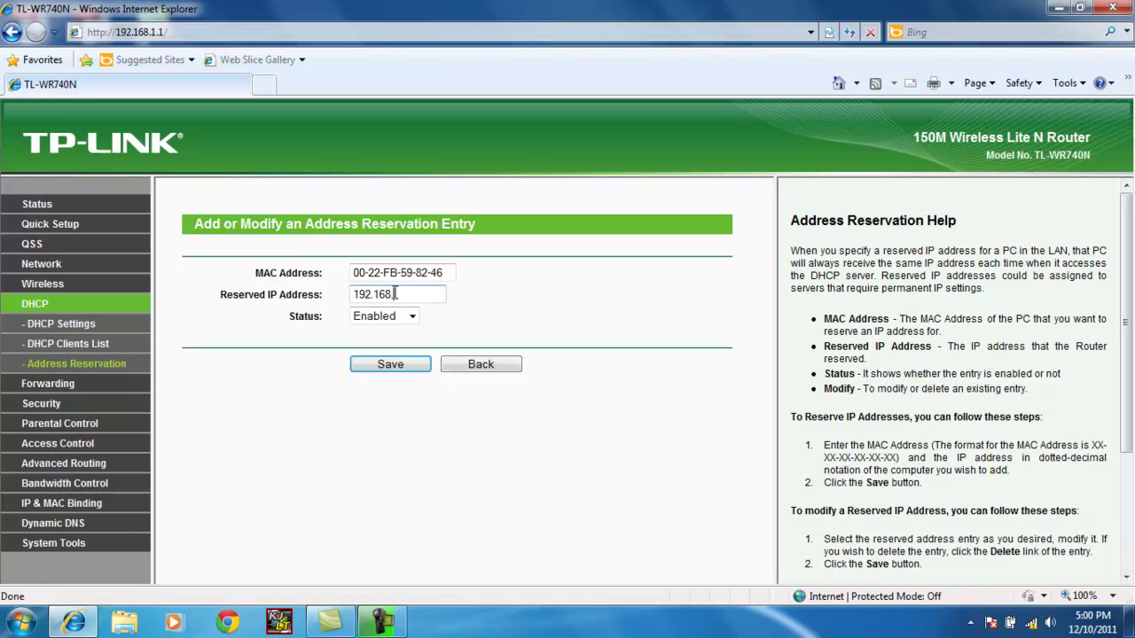
{"action": "type", "text": "1.109"}
{"action": "left_click_drag", "start_coordinate": [429, 294], "coordinate": [404, 296]}
{"action": "left_click", "coordinate": [439, 294]}
{"action": "left_click", "coordinate": [396, 365]}
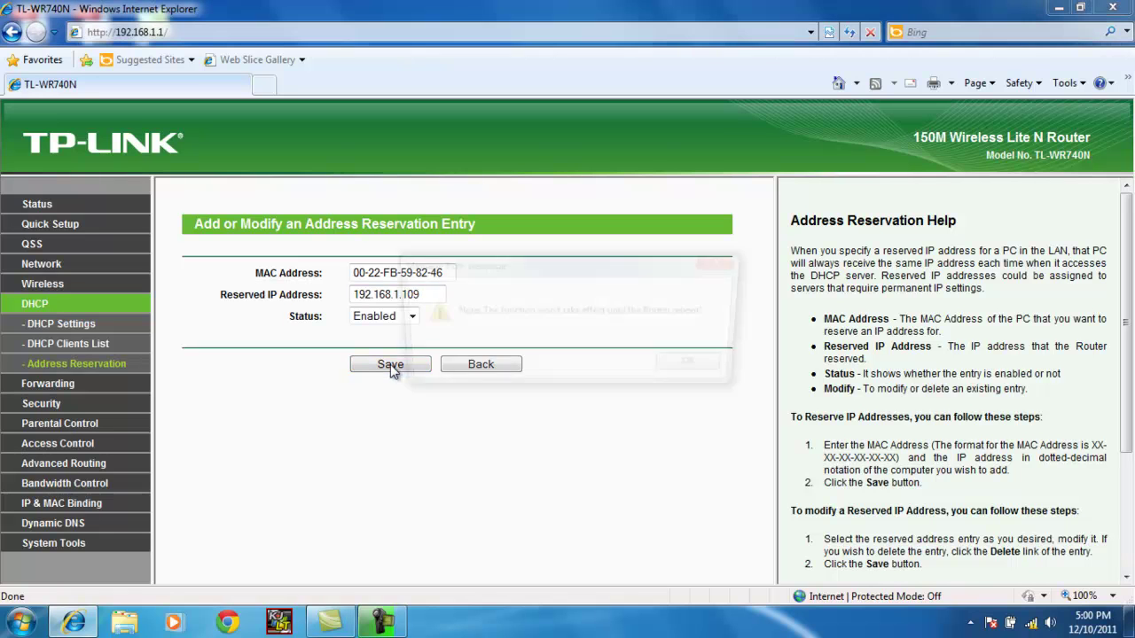
{"action": "left_click", "coordinate": [671, 368]}
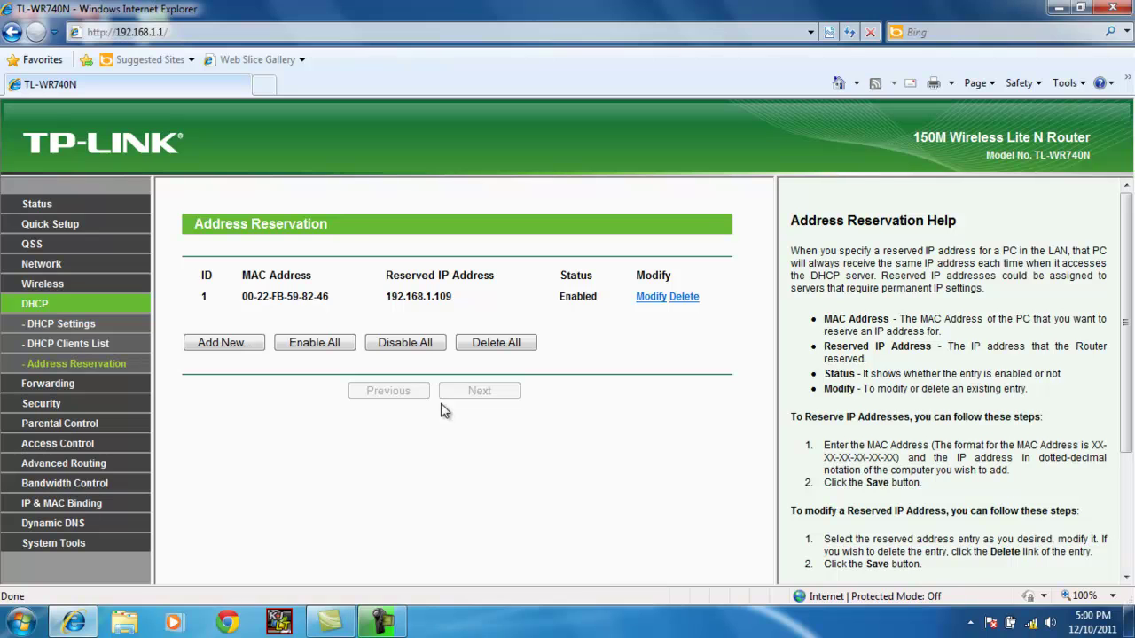
Reboot the router from System Tools > Reboot and confirm with OK
{"action": "left_click", "coordinate": [83, 548]}
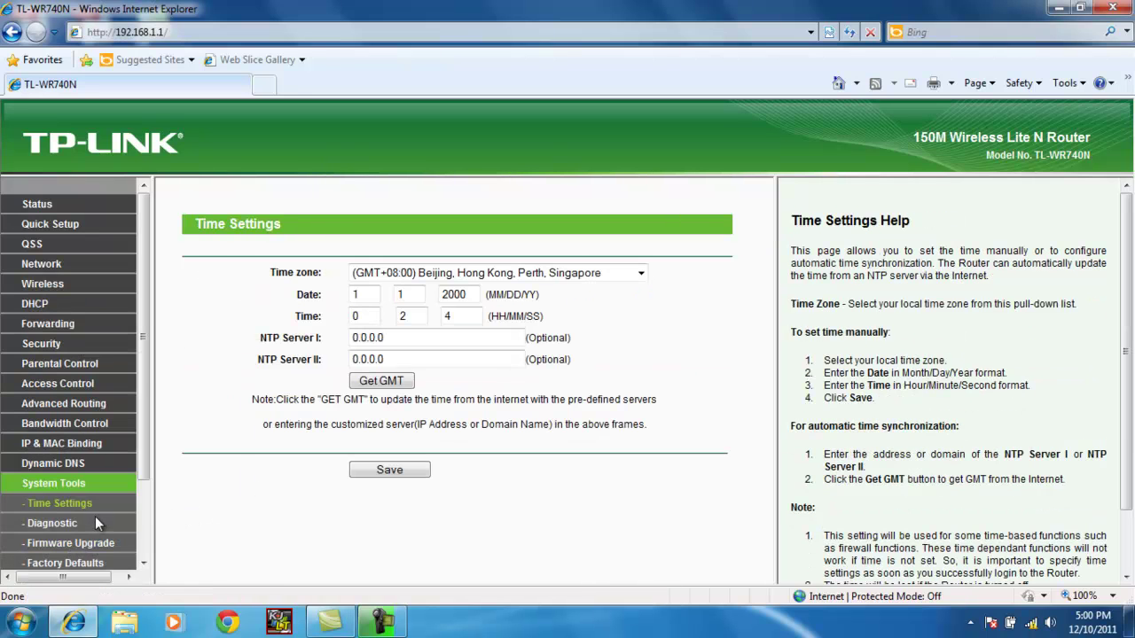
{"action": "scroll", "coordinate": [96, 516], "scroll_direction": "down", "scroll_amount": 2}
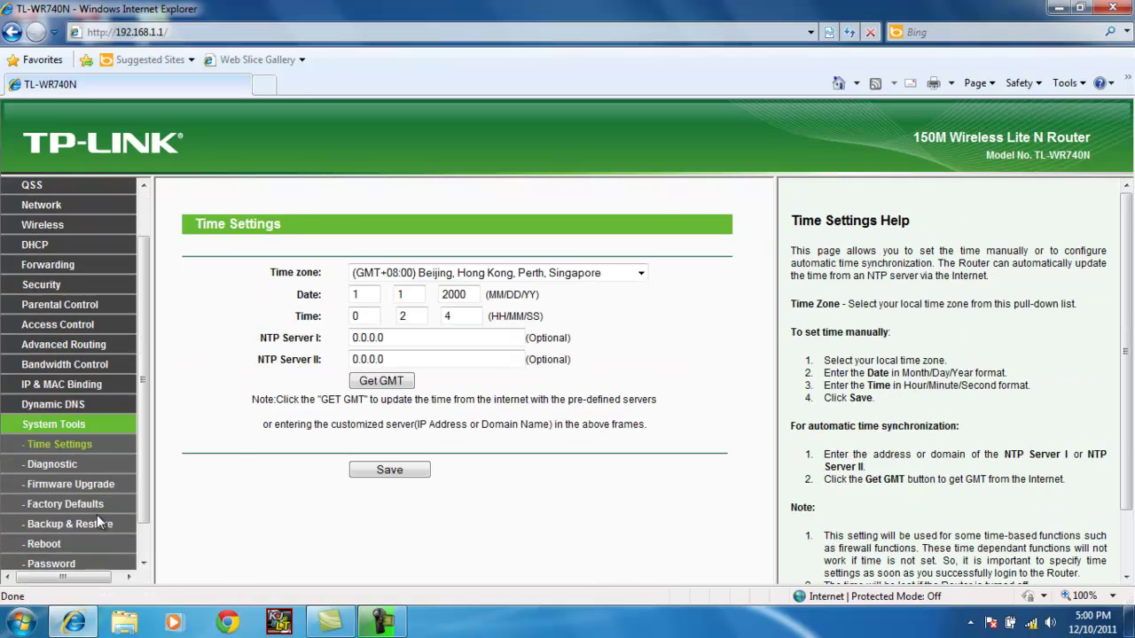
{"action": "left_click", "coordinate": [54, 546]}
{"action": "left_click", "coordinate": [396, 298]}
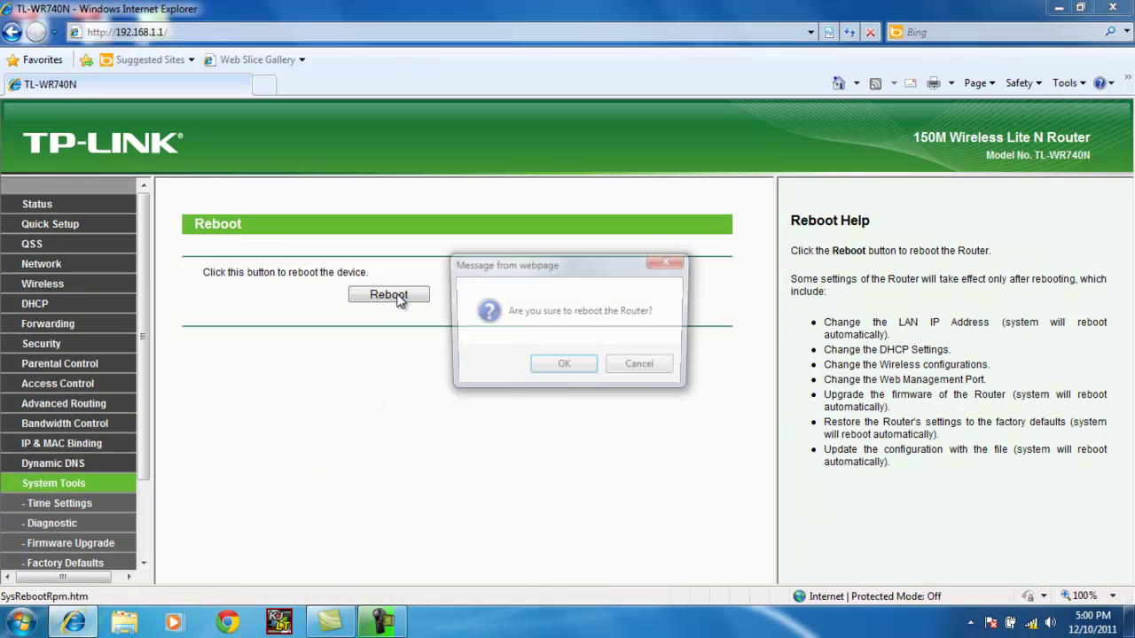
{"action": "left_click", "coordinate": [547, 366]}
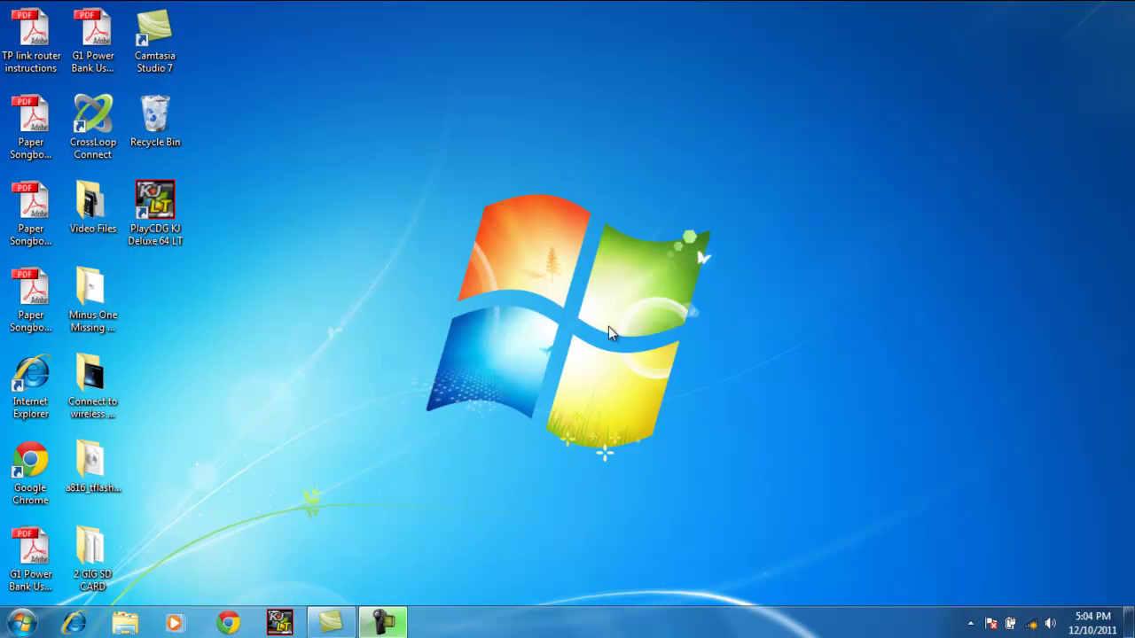
Reconnect to 'CAVS NETWORK' from the tray flyout, connecting without running router setup
{"action": "left_click", "coordinate": [1033, 625]}
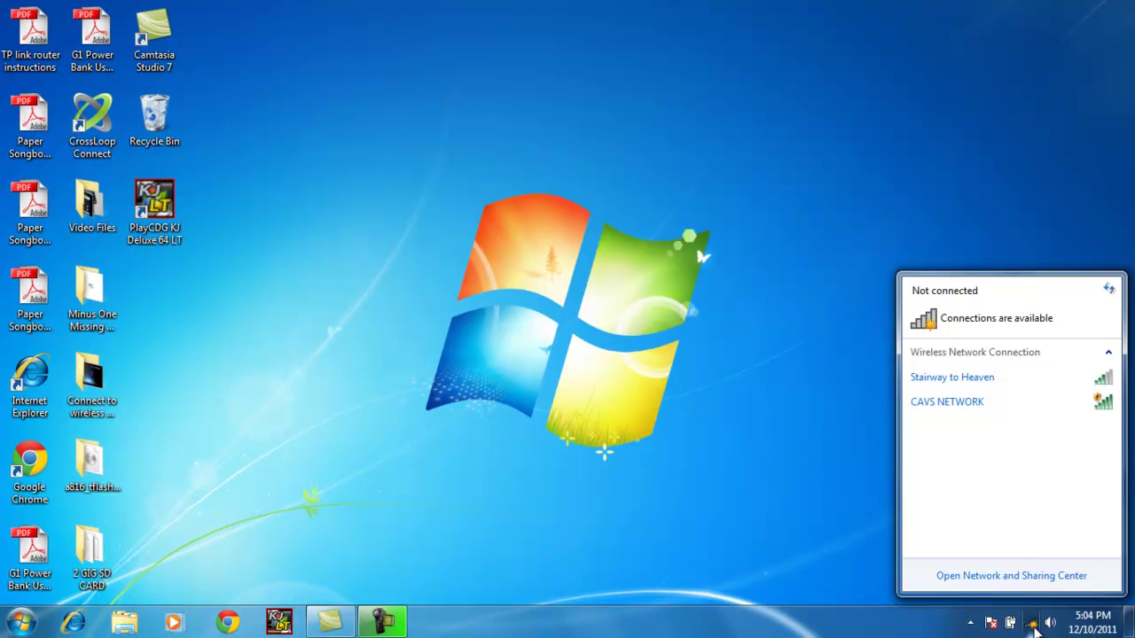
{"action": "left_click", "coordinate": [993, 408]}
{"action": "left_click", "coordinate": [1080, 464]}
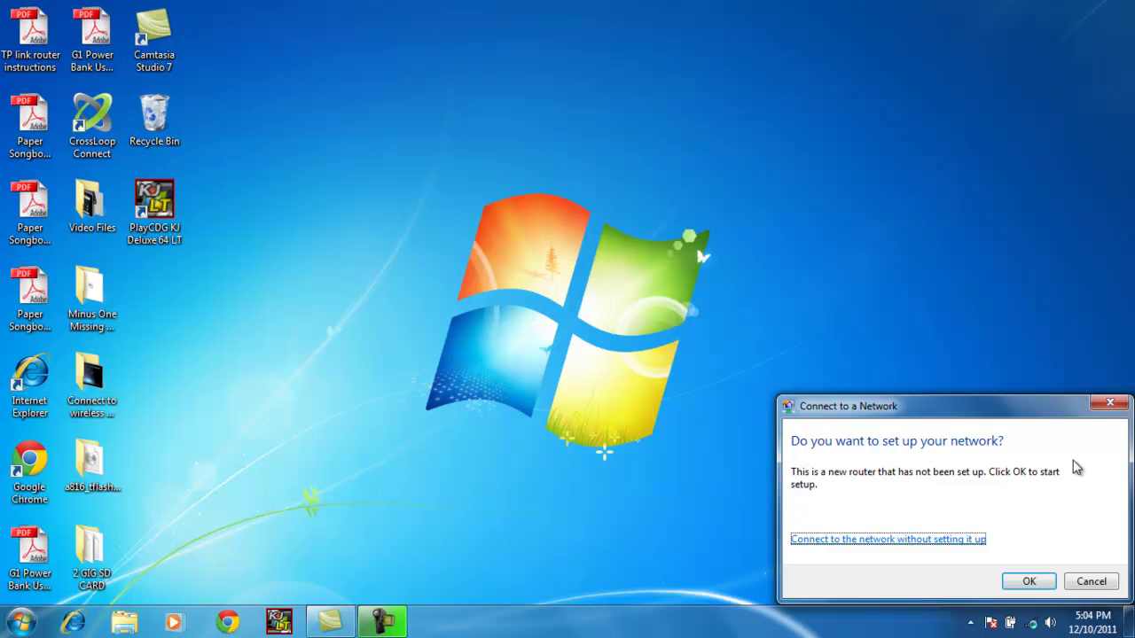
{"action": "left_click", "coordinate": [933, 541]}
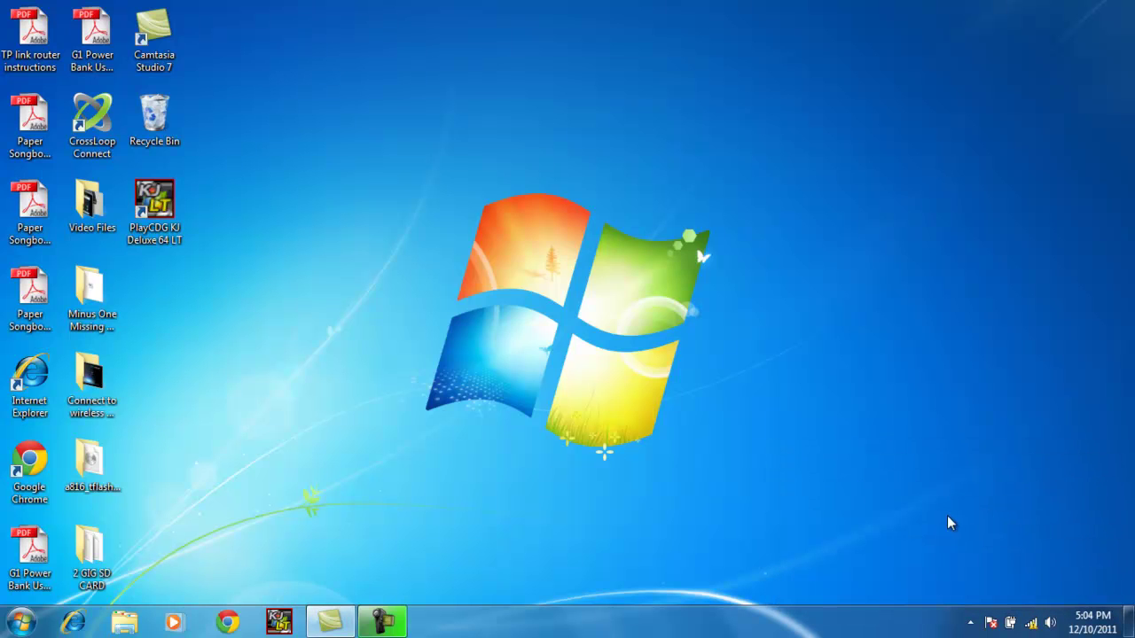
{"action": "mouse_move", "coordinate": [1034, 623]}
Launch PlayCDG KJ Deluxe 64 LT and bring its CAVS Reservation System Server (192.168.1.109, empty queue) to the front
{"action": "double_click", "coordinate": [160, 204]}
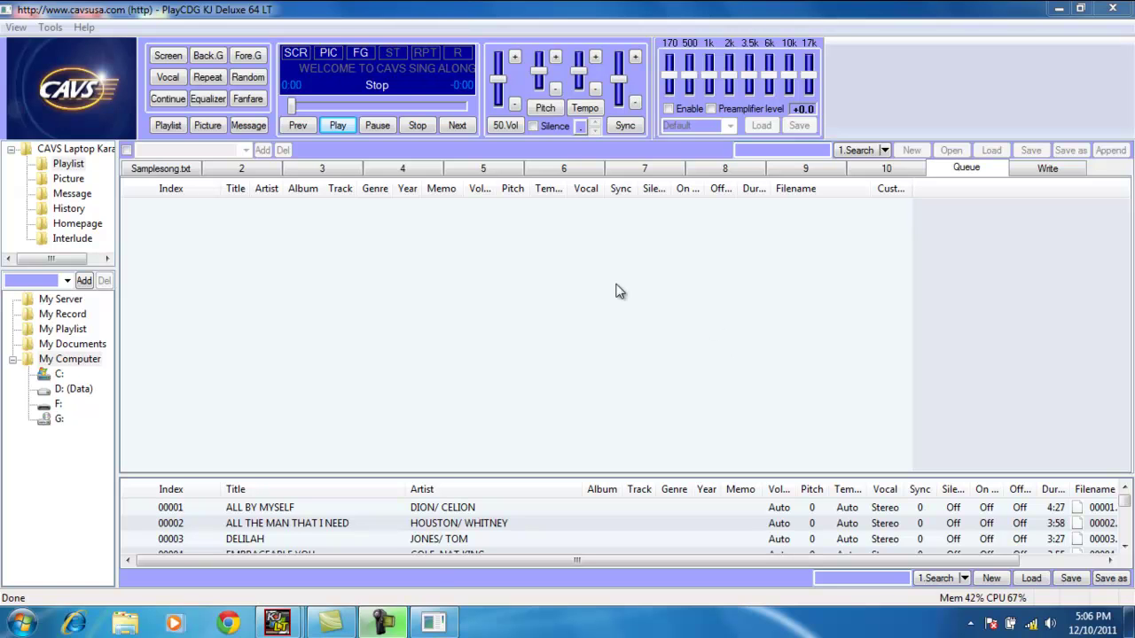
{"action": "mouse_move", "coordinate": [433, 624]}
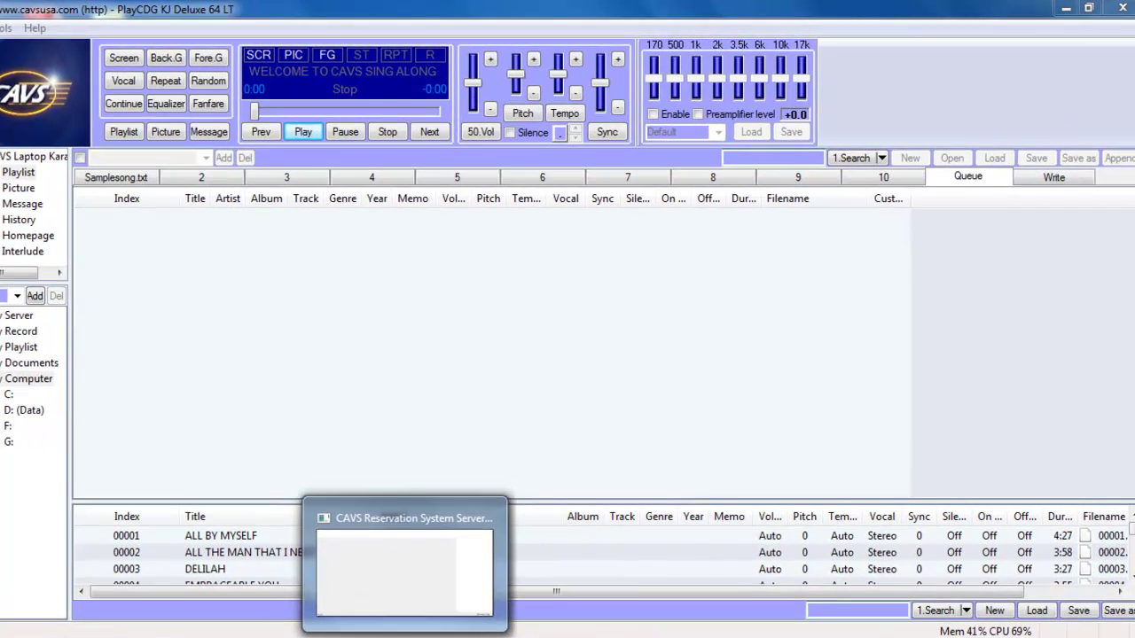
{"action": "left_click", "coordinate": [405, 571]}
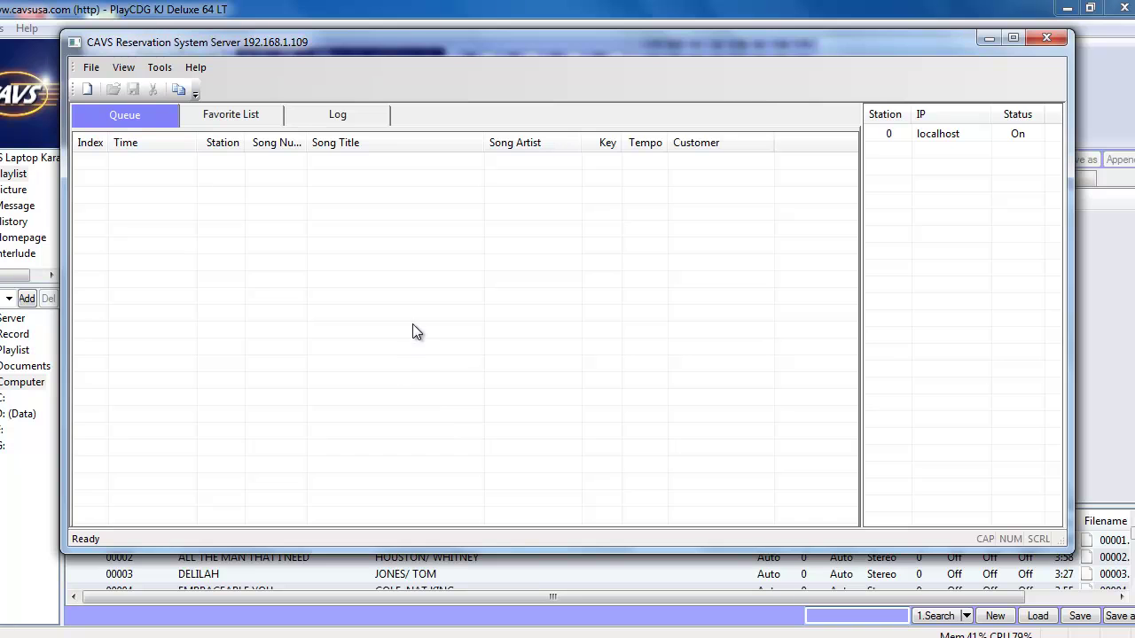